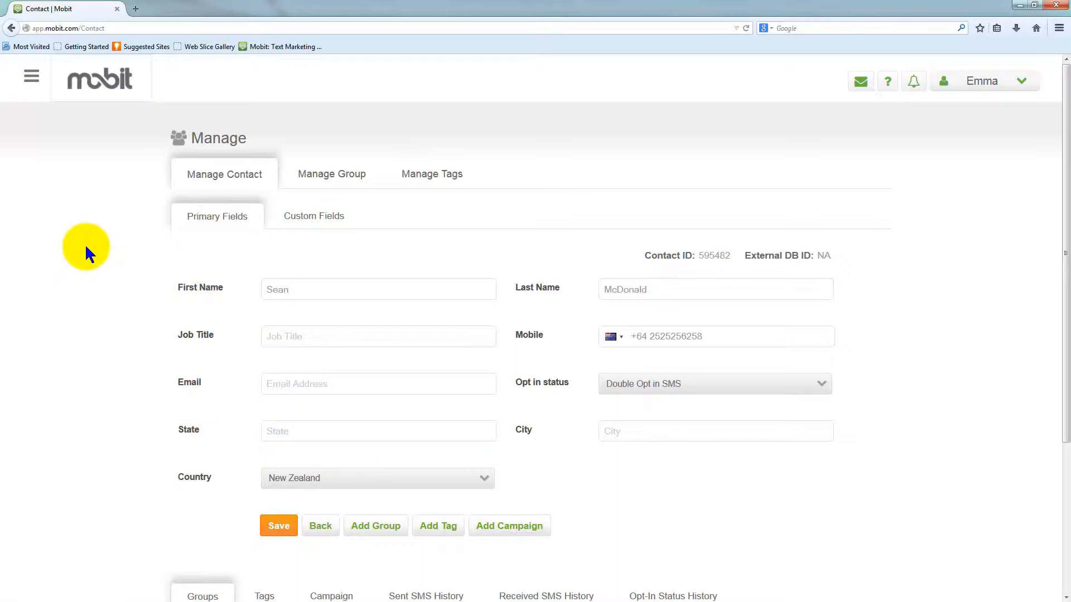
# Step: Review the contact's campaign list and opt-in status history below the primary fields
pyautogui.scroll(-5, 86, 254)
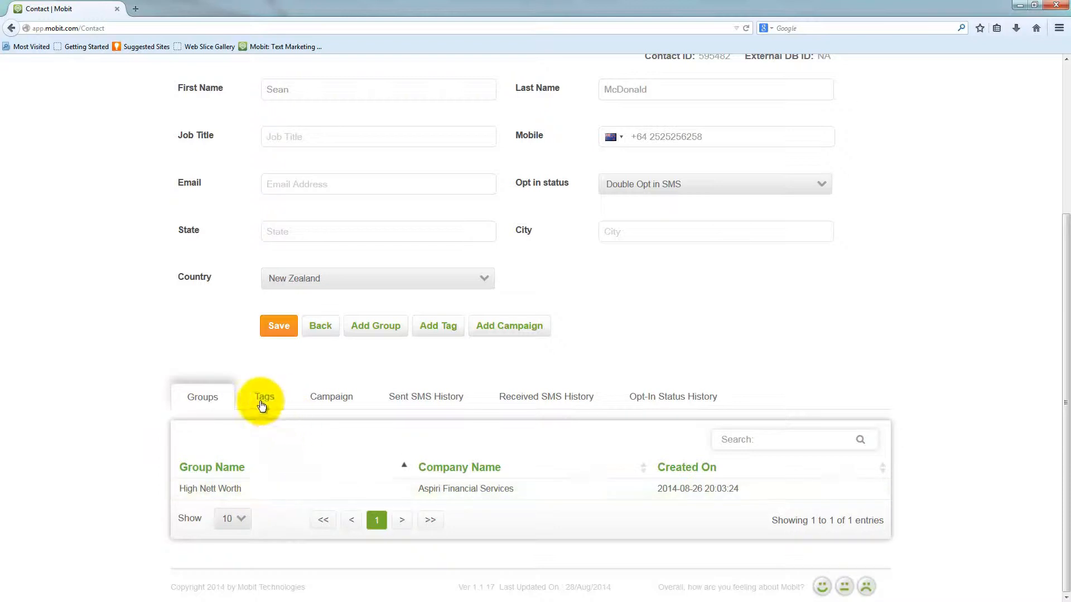
pyautogui.click(333, 397)
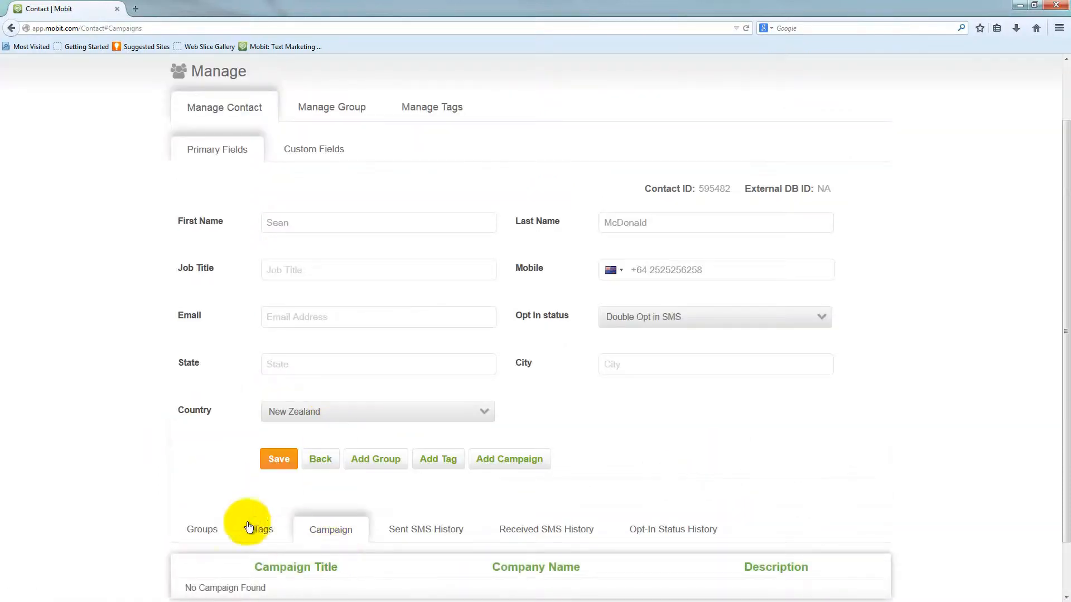
pyautogui.scroll(-2, 223, 502)
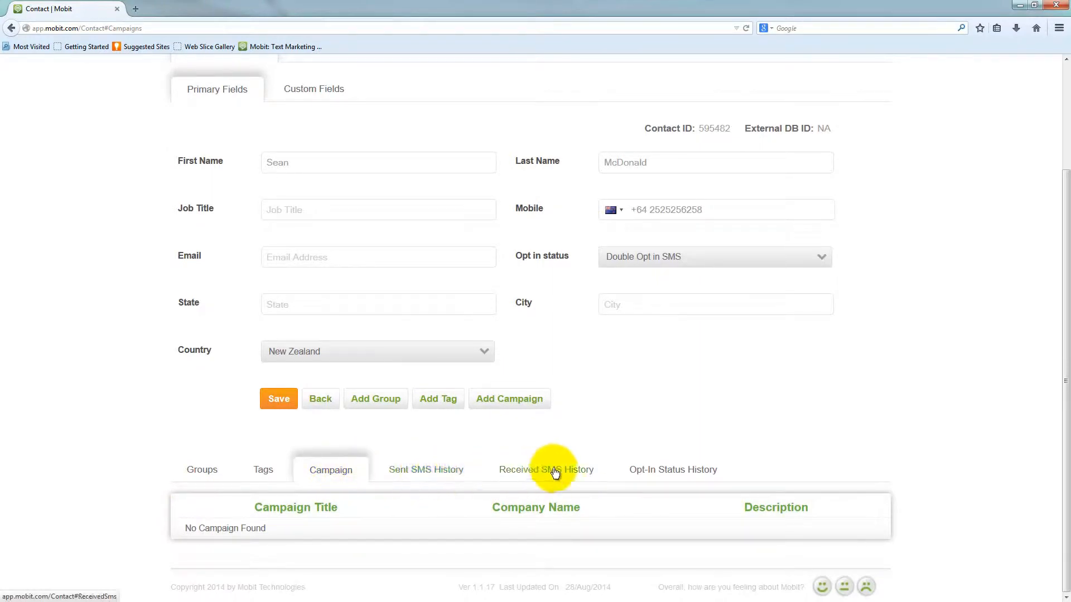
pyautogui.click(674, 472)
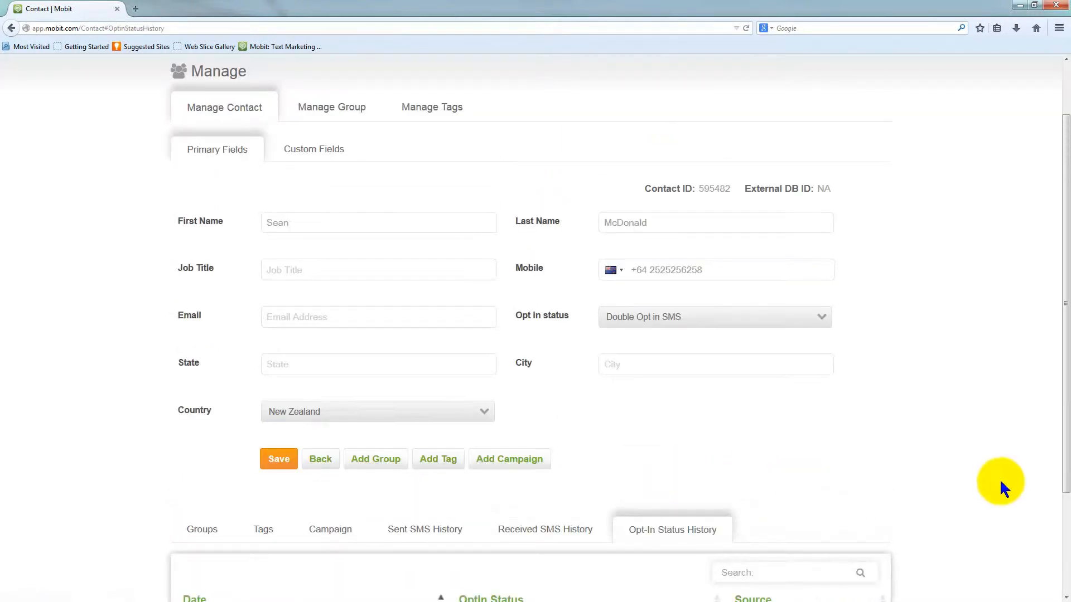
pyautogui.scroll(-3, 999, 480)
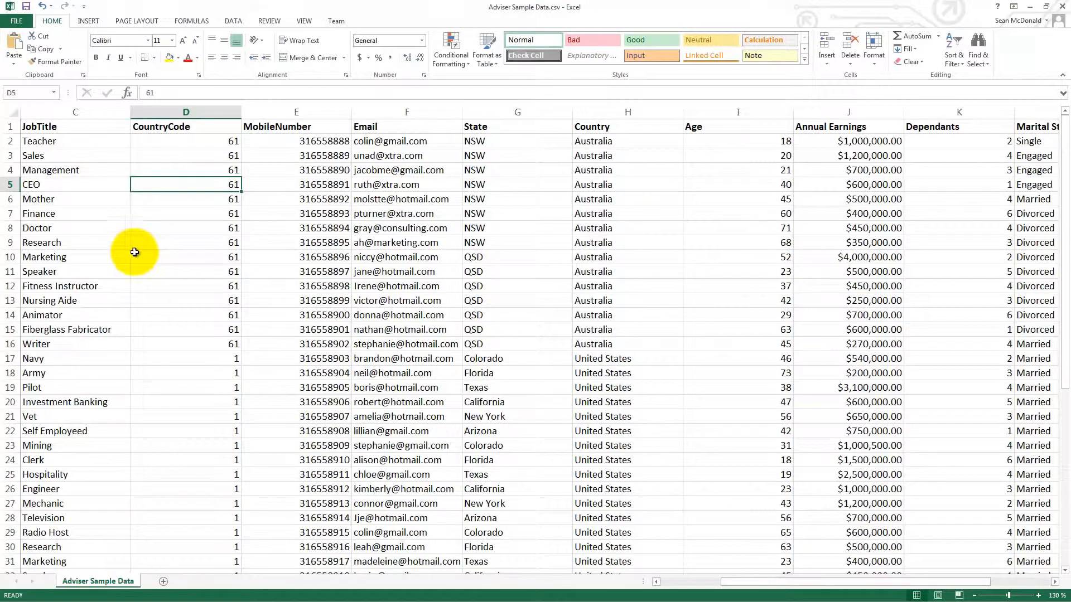
# Step: Examine the Firstname, LastName, JobTitle and CountryCode columns of the Adviser Sample Data spreadsheet, including the boundary between the 61 and 1 codes
pyautogui.click(674, 581)
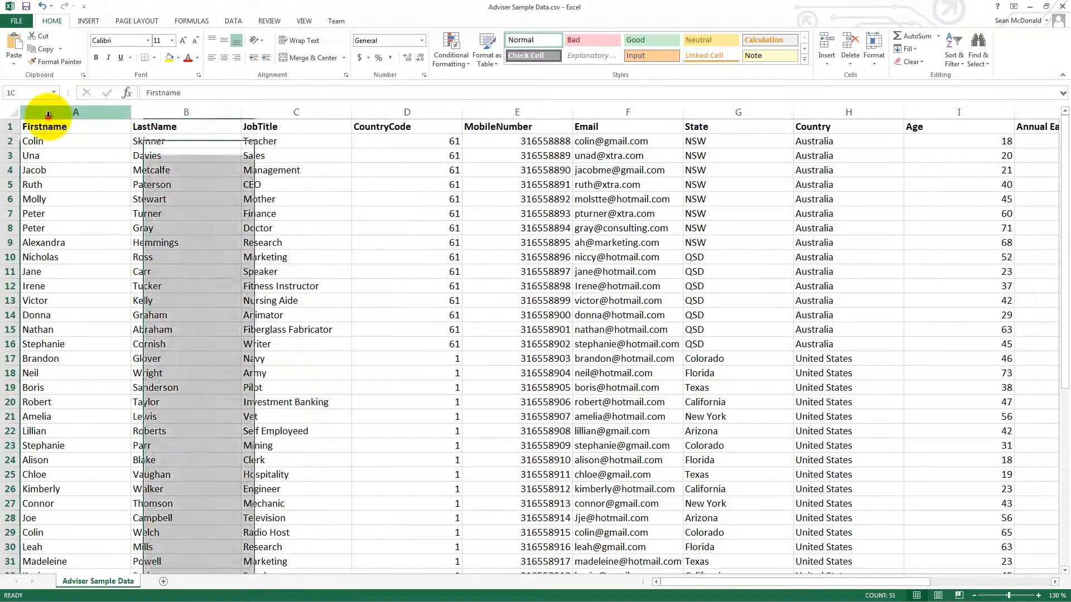
pyautogui.click(50, 111)
pyautogui.click(164, 113)
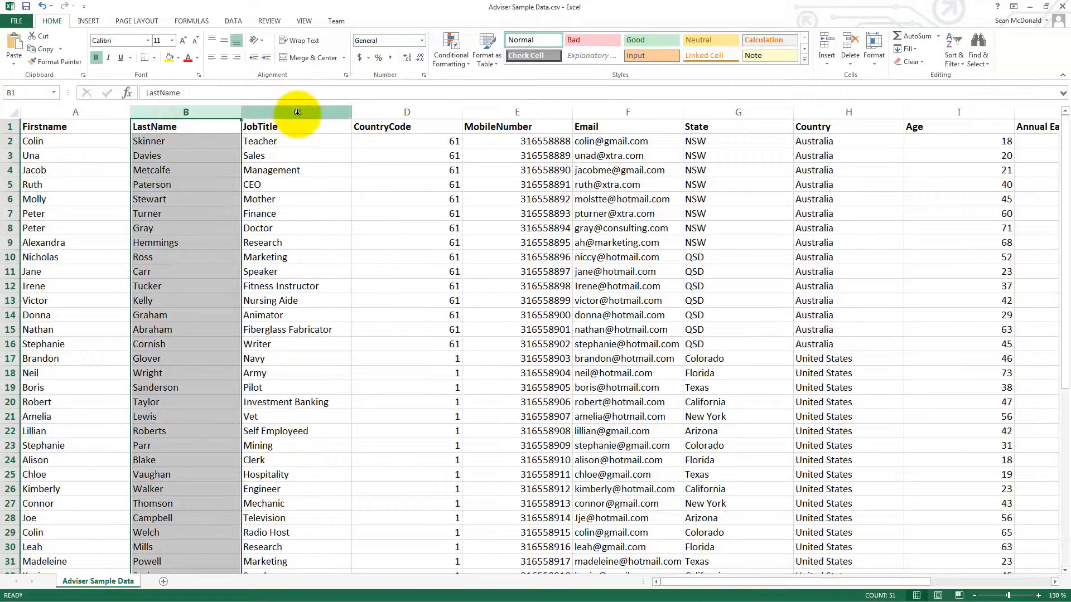
pyautogui.click(293, 113)
pyautogui.click(397, 112)
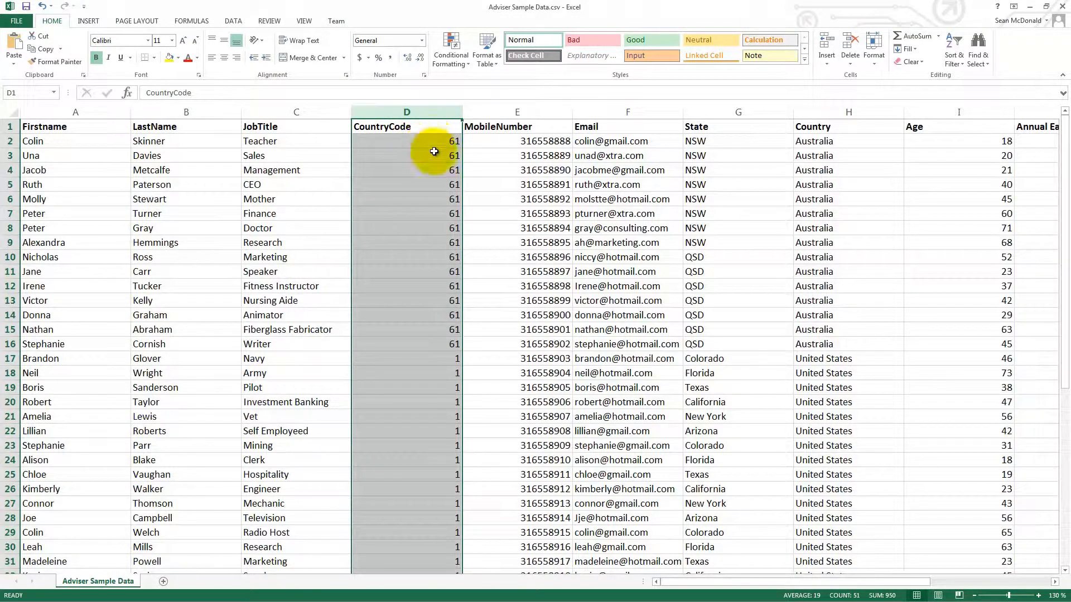
pyautogui.click(433, 361)
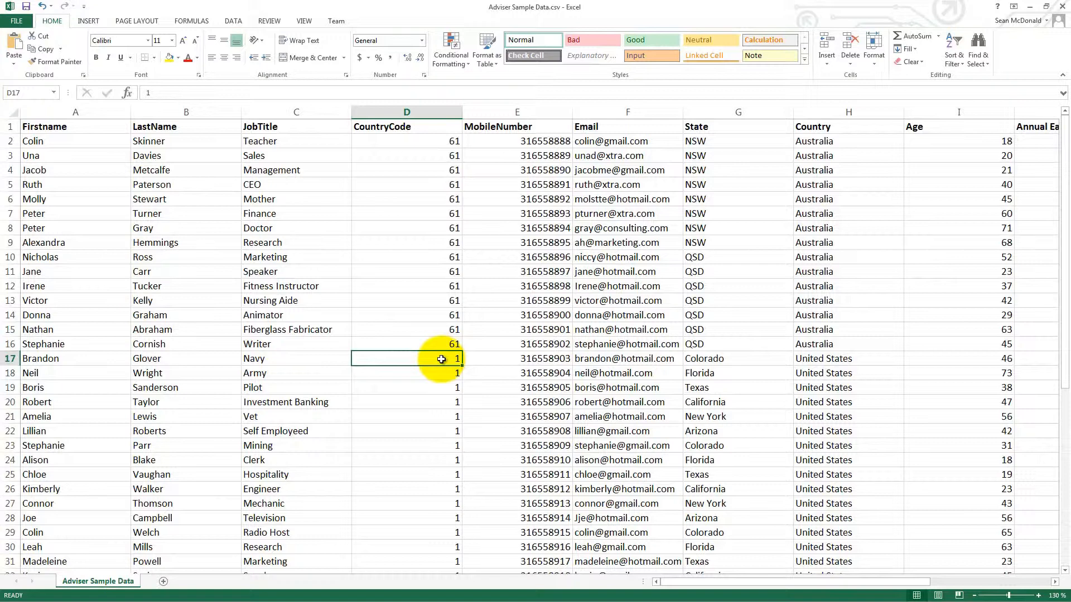
pyautogui.click(449, 343)
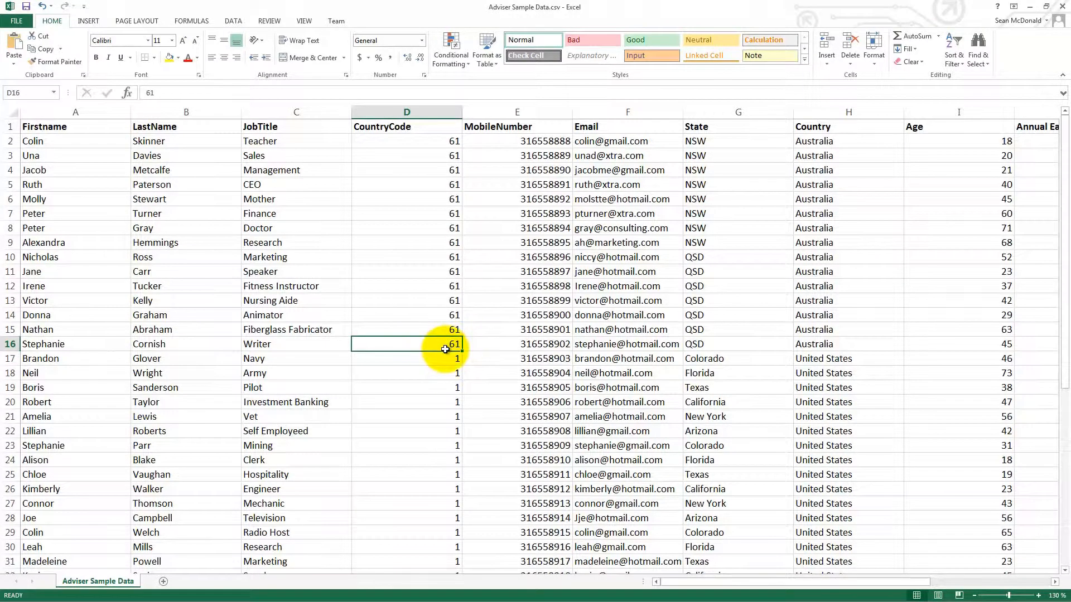
# Step: Examine the MobileNumber column's number format and the Email, State and Country columns
pyautogui.click(536, 110)
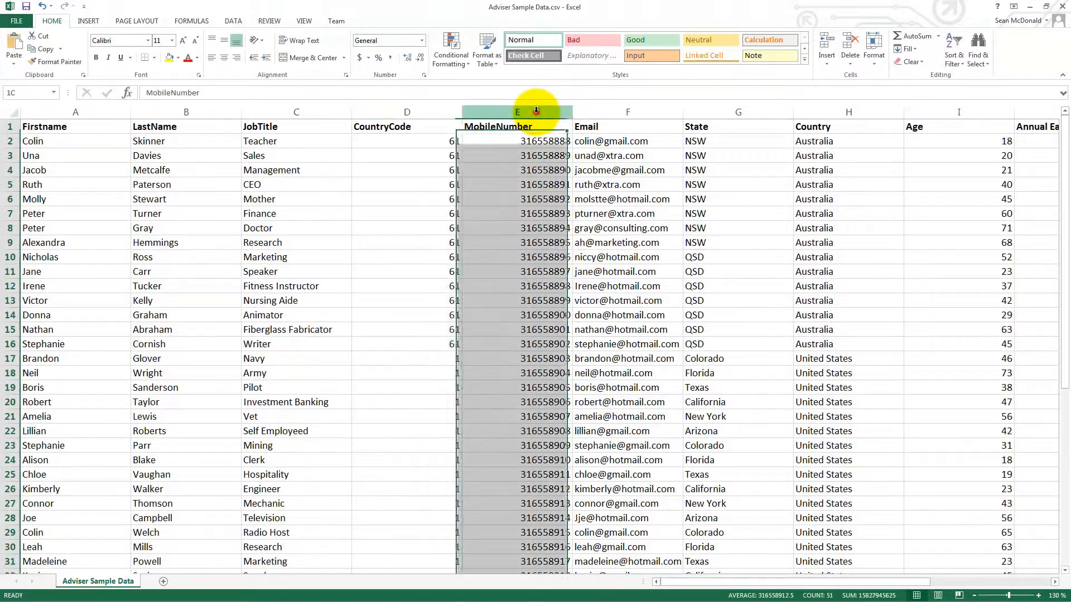
pyautogui.click(548, 141)
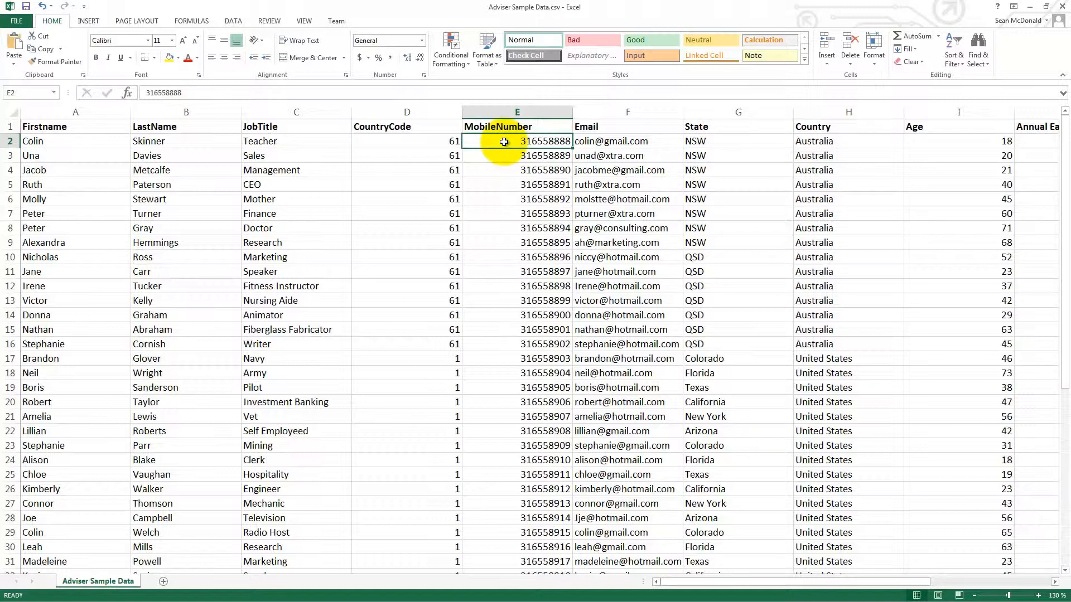
pyautogui.click(513, 283)
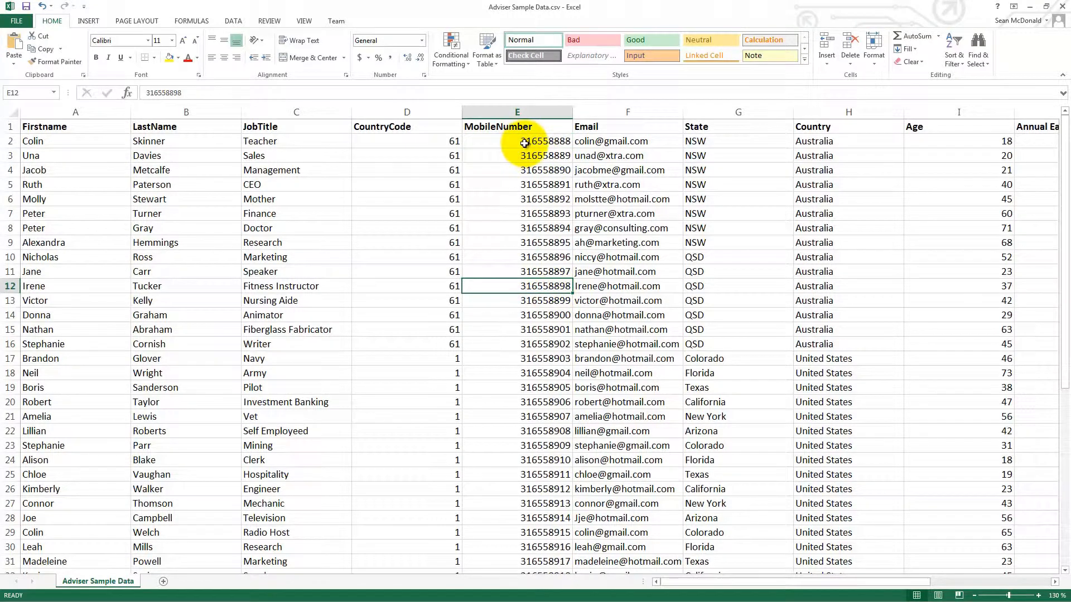
pyautogui.click(612, 115)
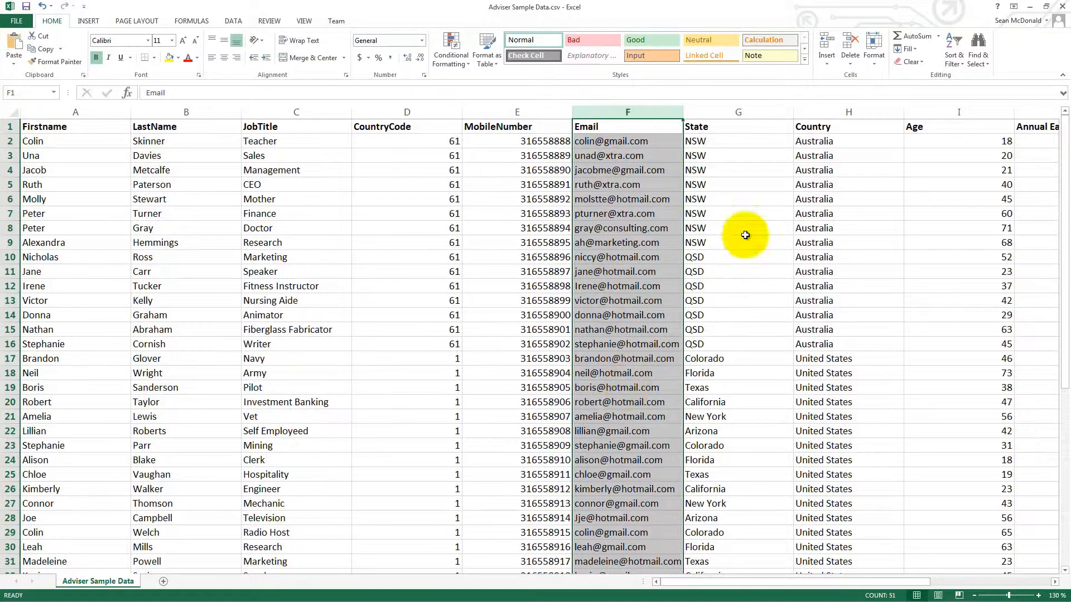
pyautogui.click(719, 113)
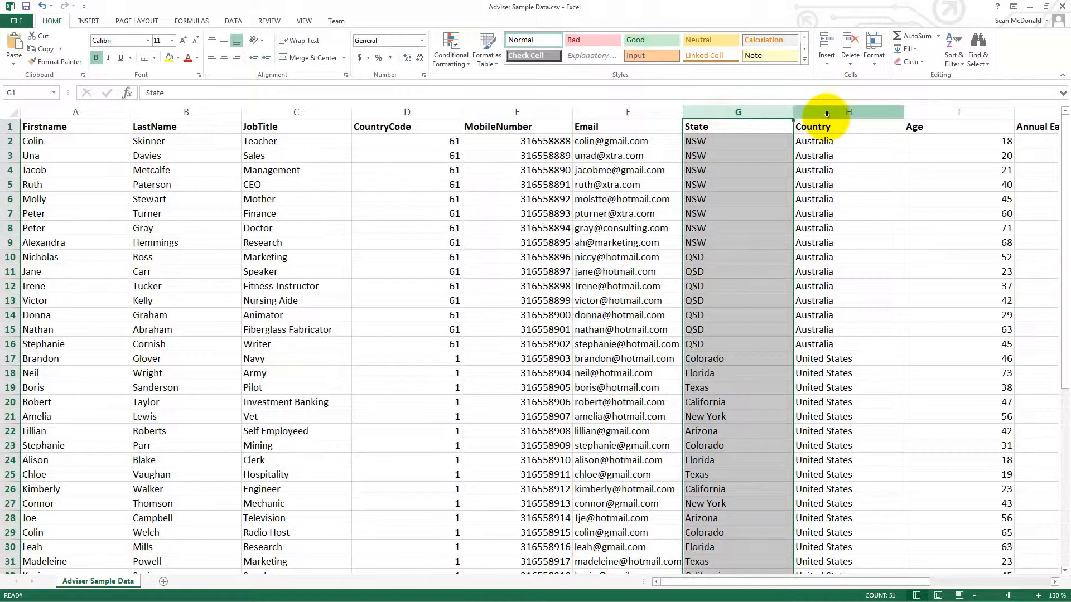
pyautogui.click(820, 111)
# Step: Examine the Age, Annual Earnings, Dependants, Marital Status and Date of birth columns, and return to the first columns
pyautogui.click(1054, 582)
pyautogui.click(1054, 582)
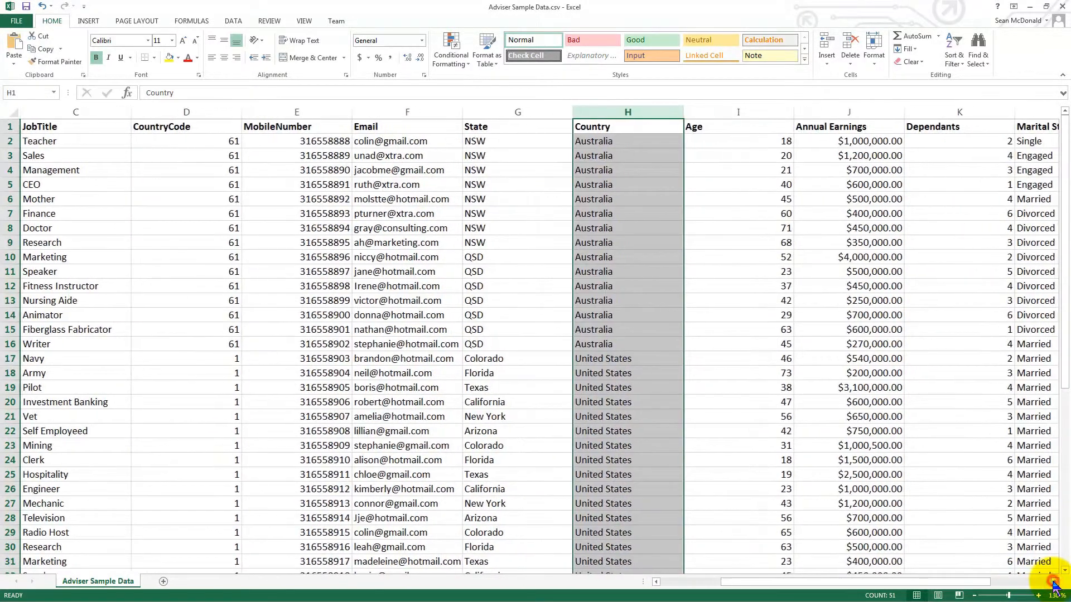
pyautogui.click(1054, 582)
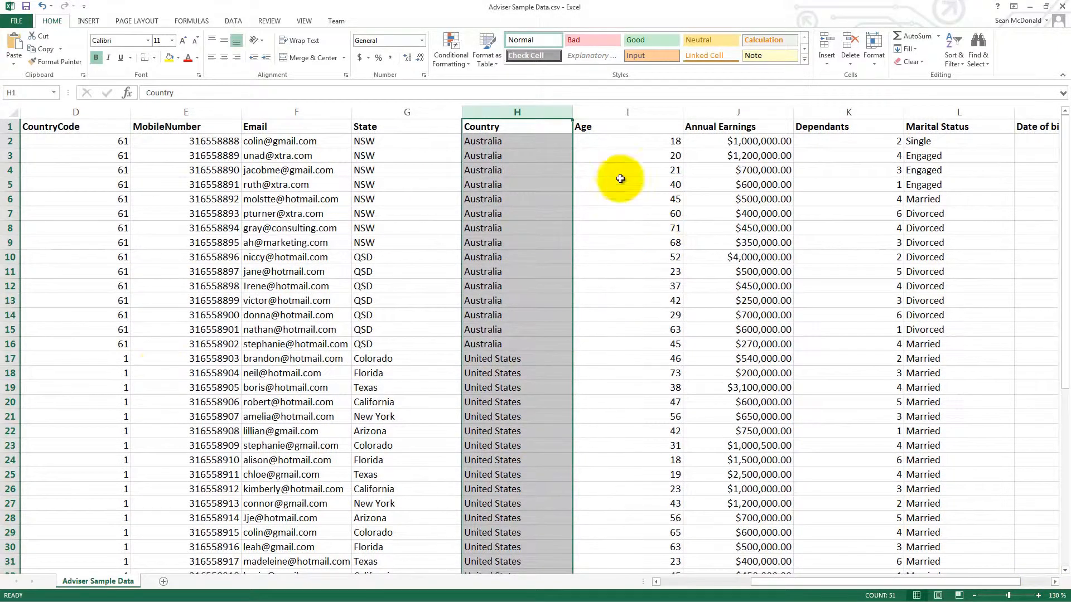
pyautogui.click(613, 113)
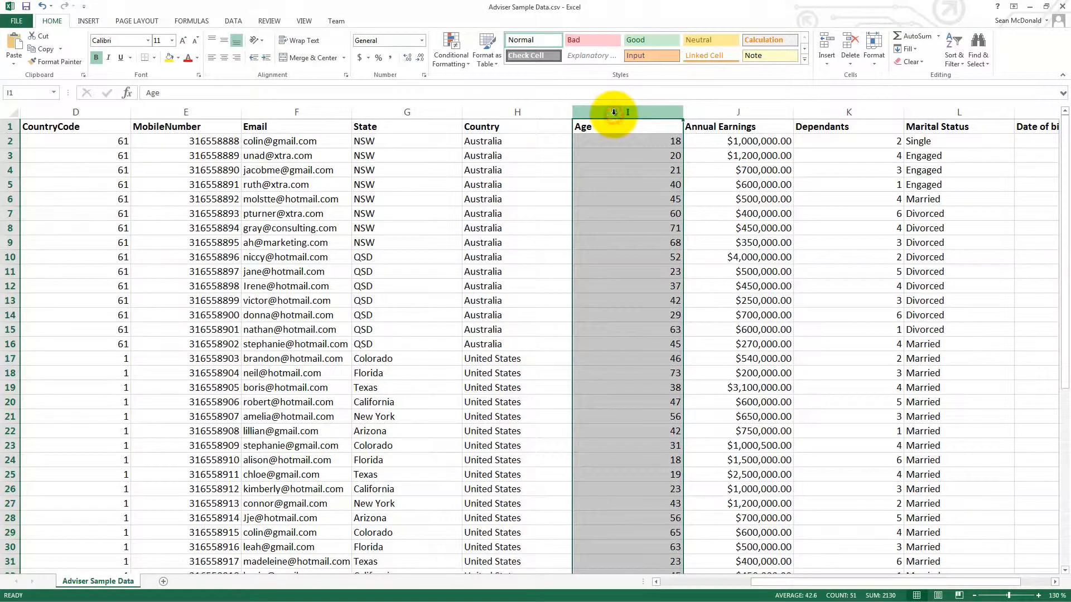
pyautogui.click(754, 111)
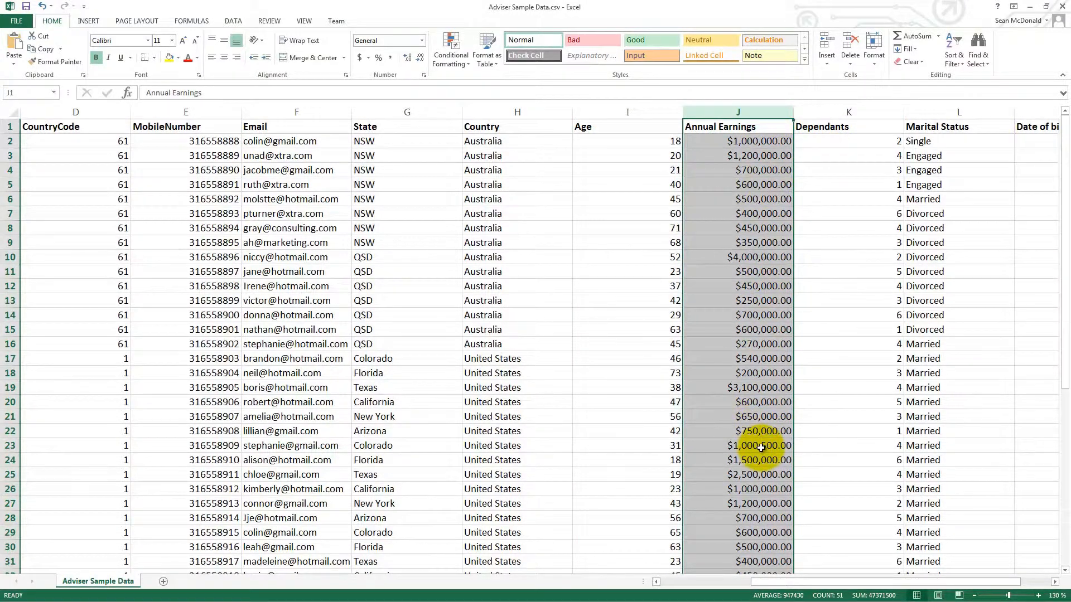
pyautogui.click(840, 114)
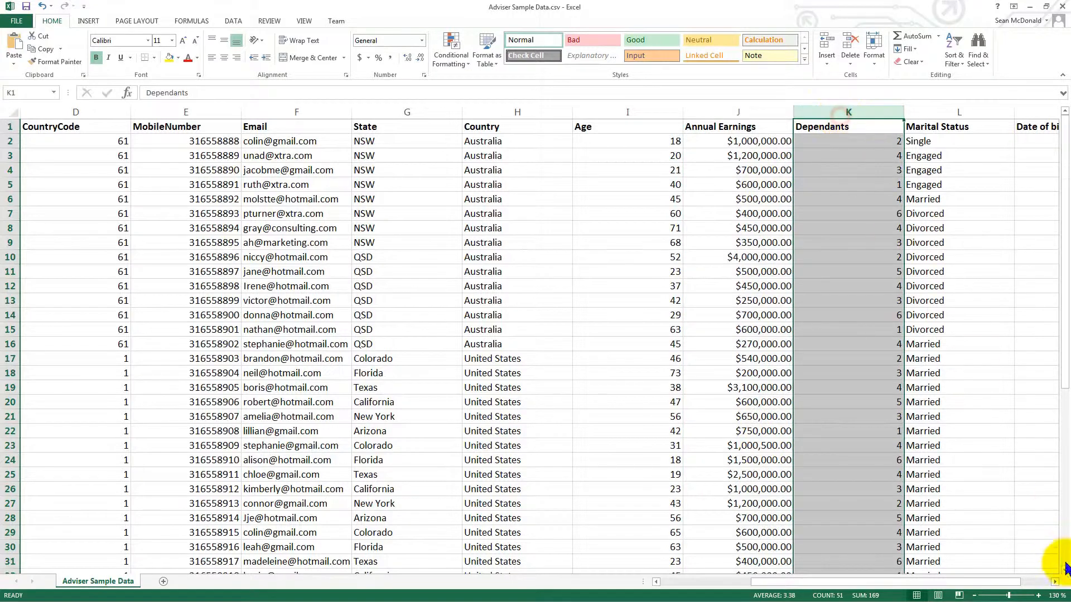
pyautogui.click(1055, 581)
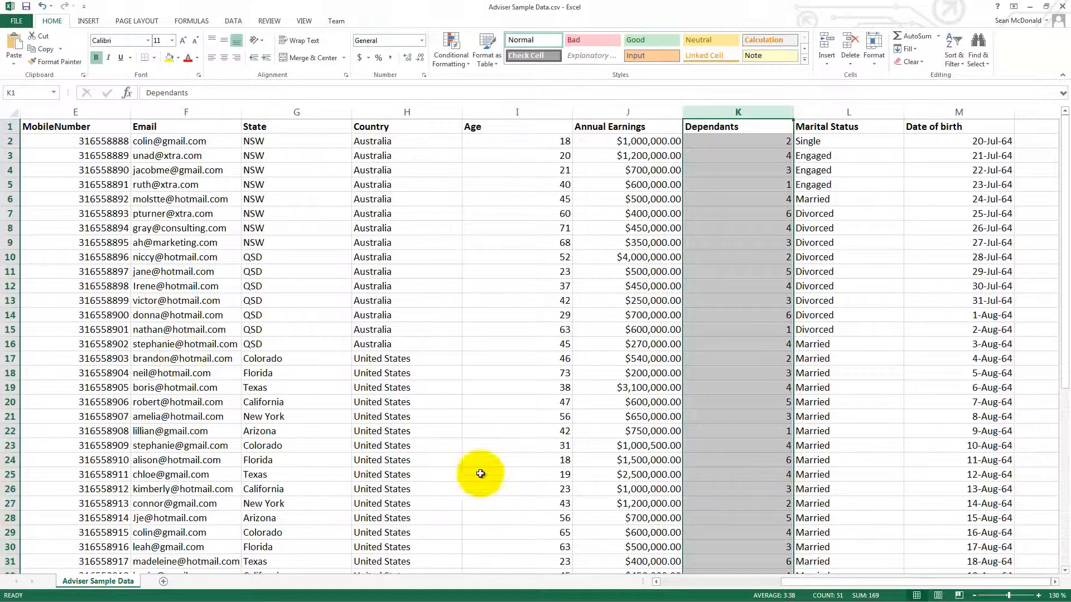
pyautogui.click(665, 582)
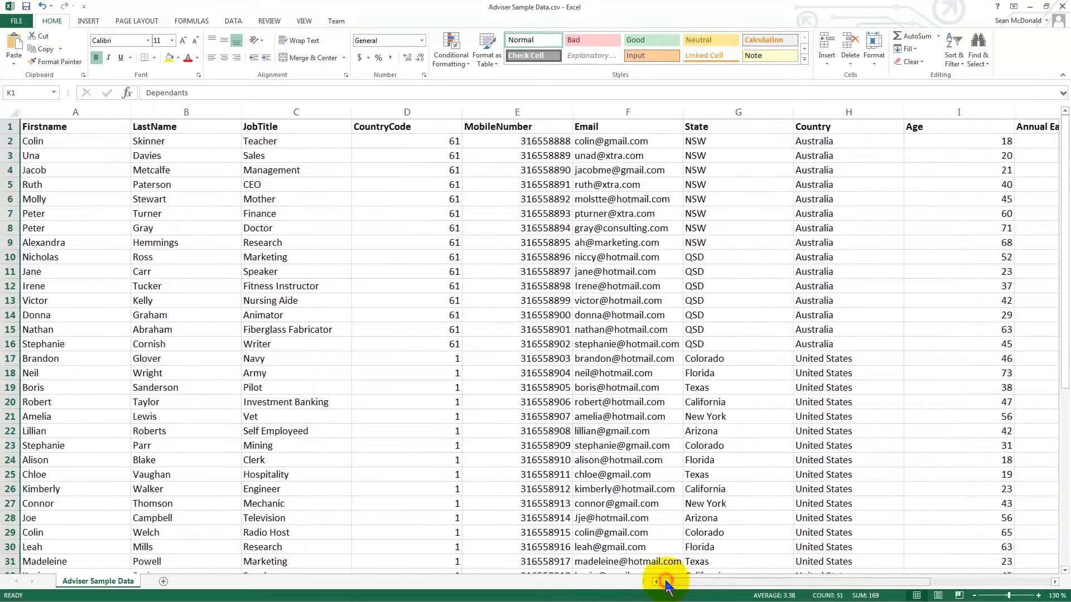
# Step: Save the workbook over Adviser Sample Data.csv in CSV (Comma delimited) format, keeping that format, and close Excel
pyautogui.click(18, 23)
pyautogui.click(27, 134)
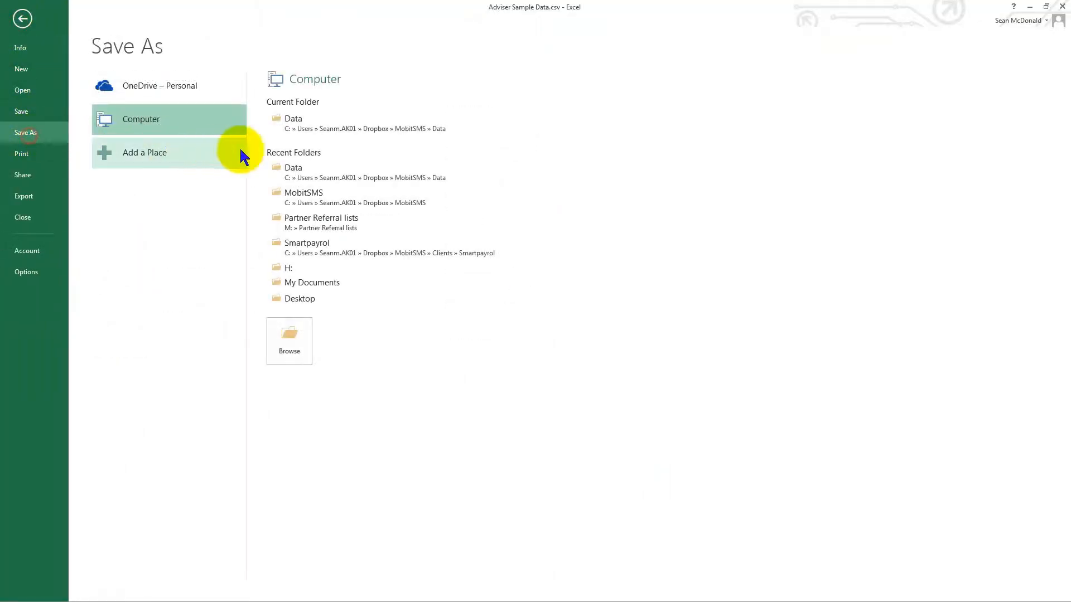
pyautogui.click(286, 341)
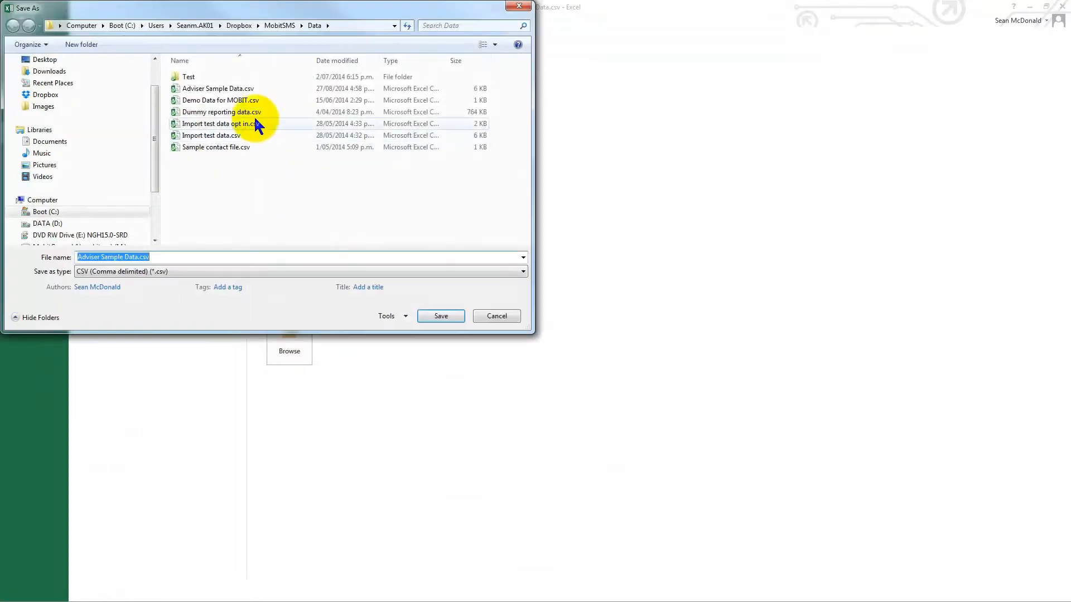
pyautogui.click(202, 88)
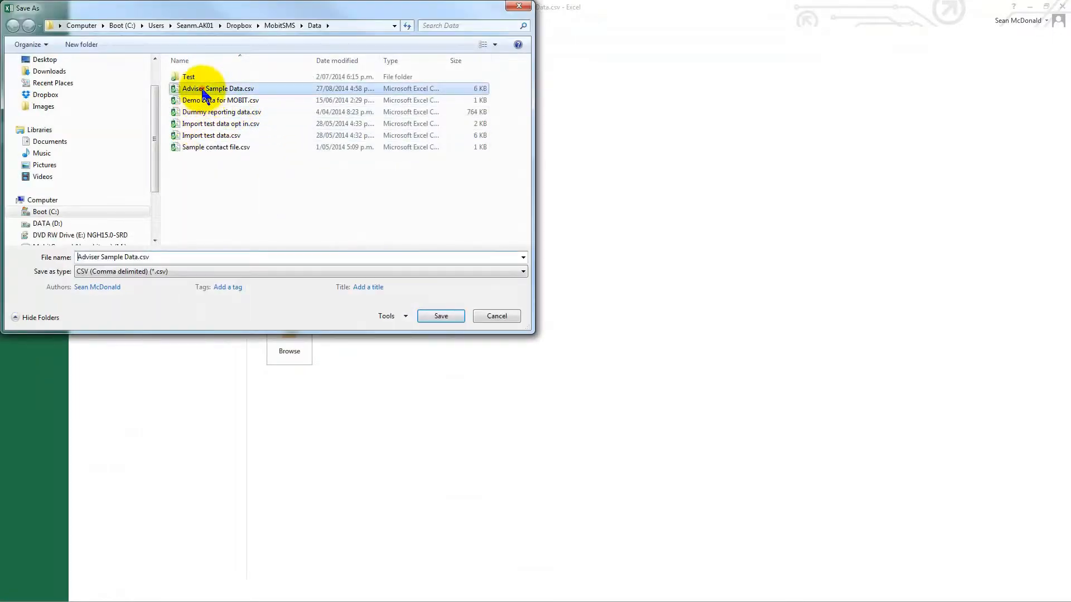
pyautogui.click(440, 316)
pyautogui.click(568, 308)
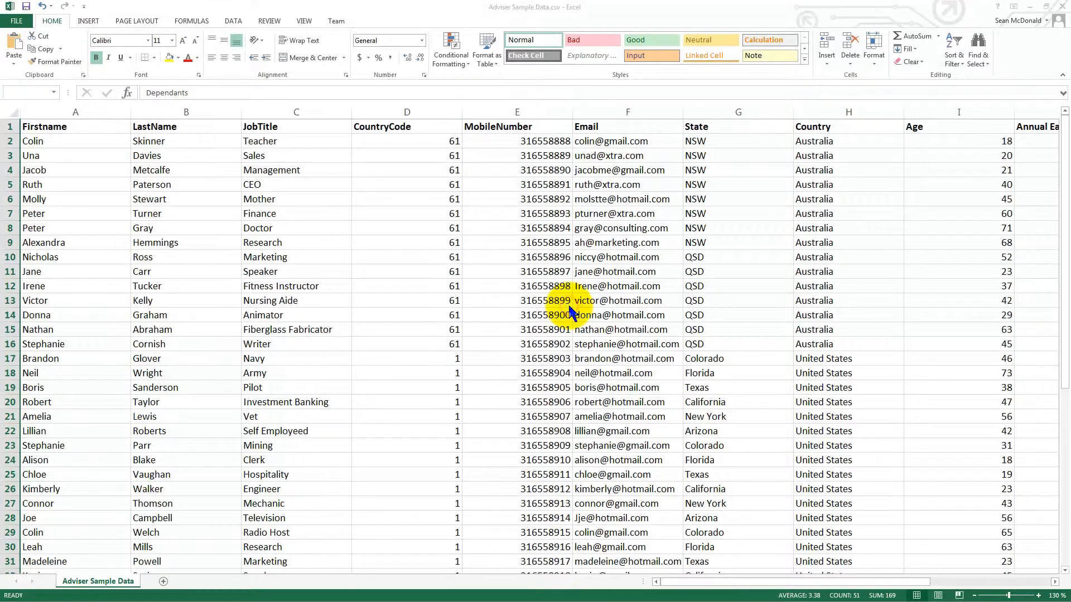
pyautogui.click(491, 335)
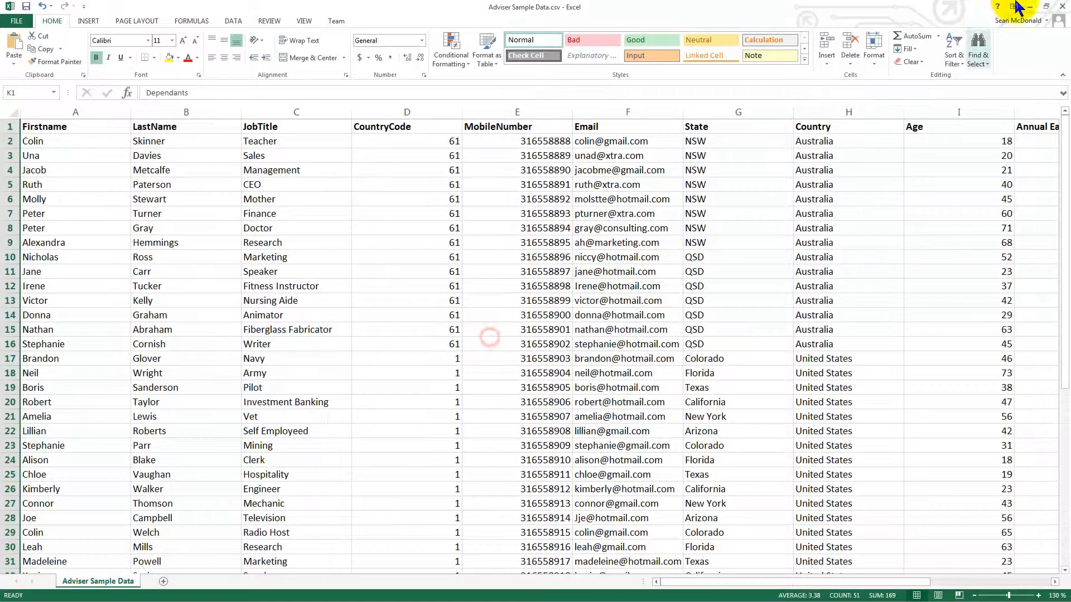
pyautogui.click(1062, 6)
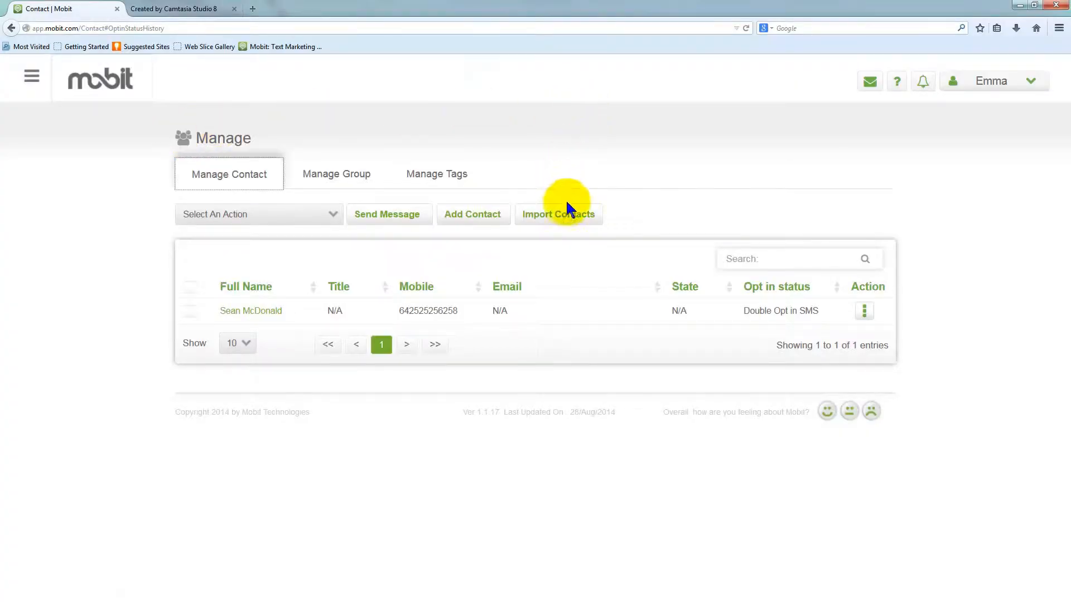
# Step: Start a contact import in Mobit and check which groups the contacts can be imported to, leaving the group unselected
pyautogui.click(561, 219)
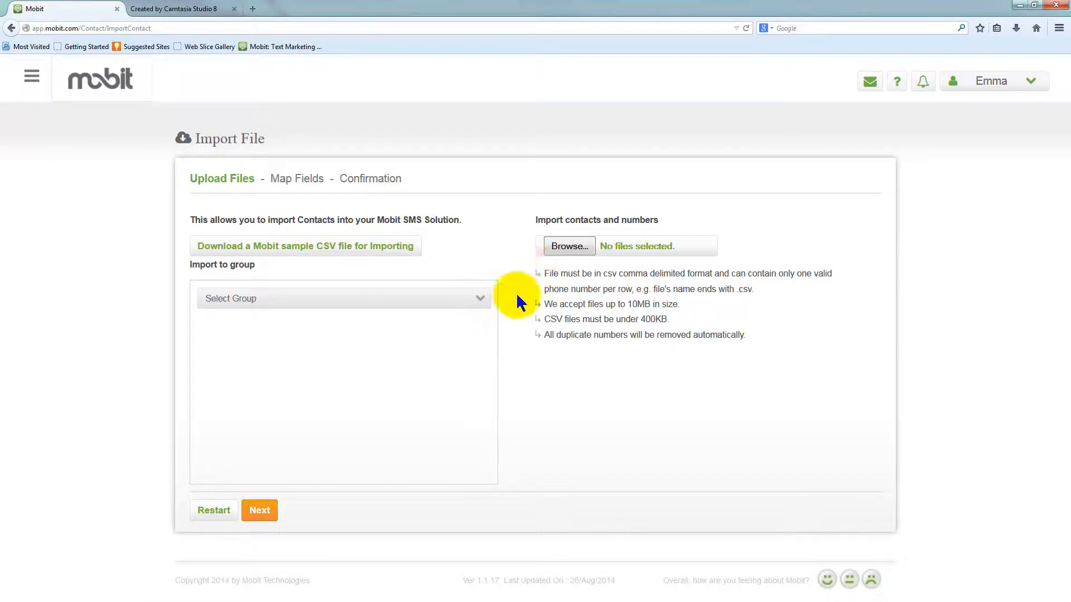
pyautogui.click(481, 301)
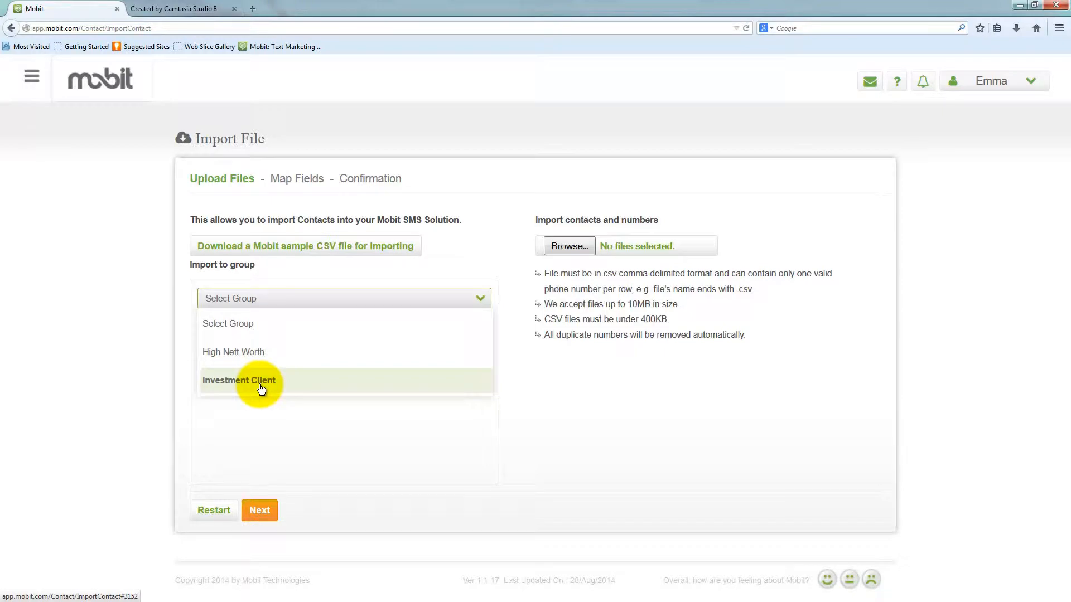
pyautogui.click(544, 126)
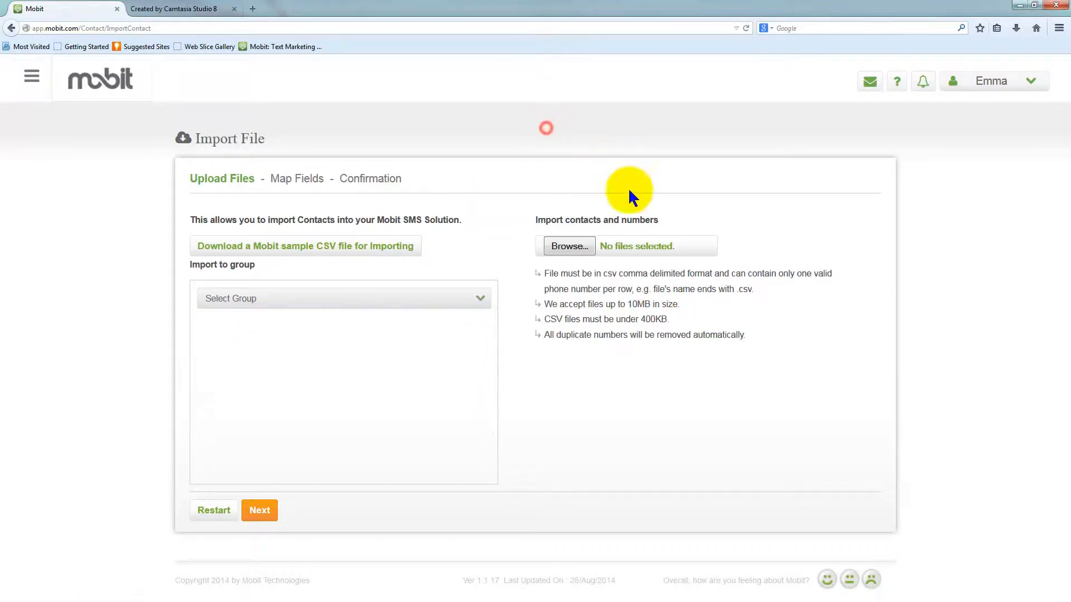
# Step: Upload Adviser Sample Data.csv from the Dropbox folder MobitSMS > Data and proceed to mapping the fields
pyautogui.click(569, 247)
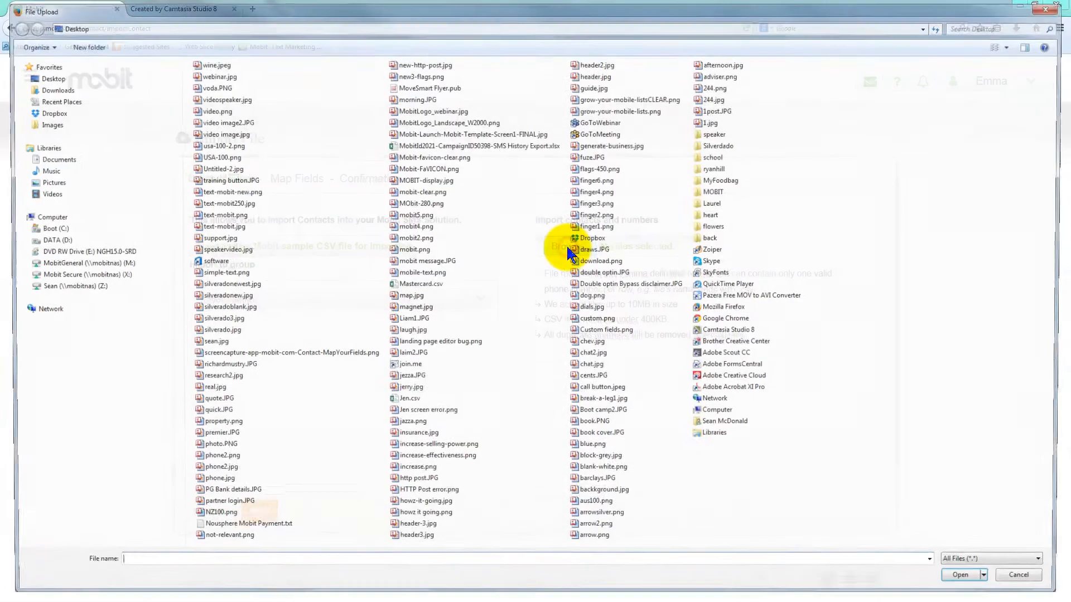
pyautogui.click(46, 111)
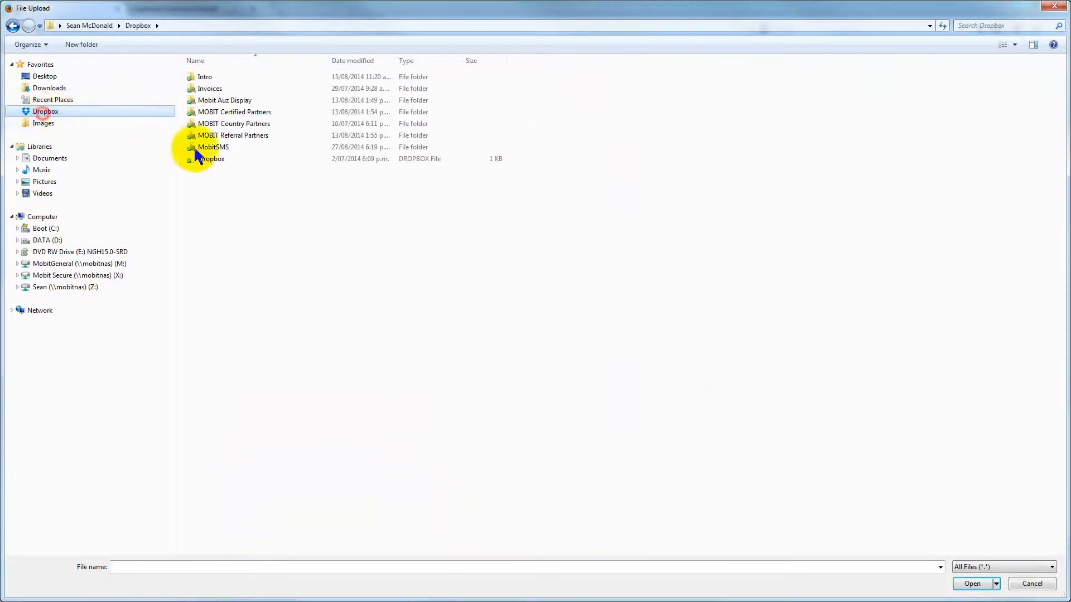
pyautogui.click(214, 148)
pyautogui.doubleClick(213, 148)
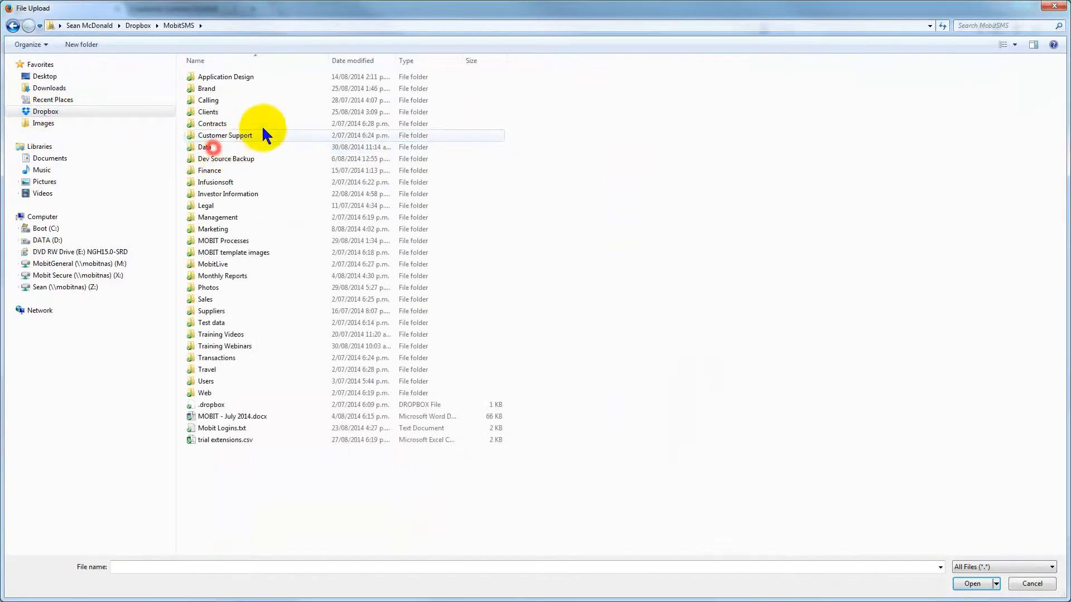
pyautogui.doubleClick(214, 147)
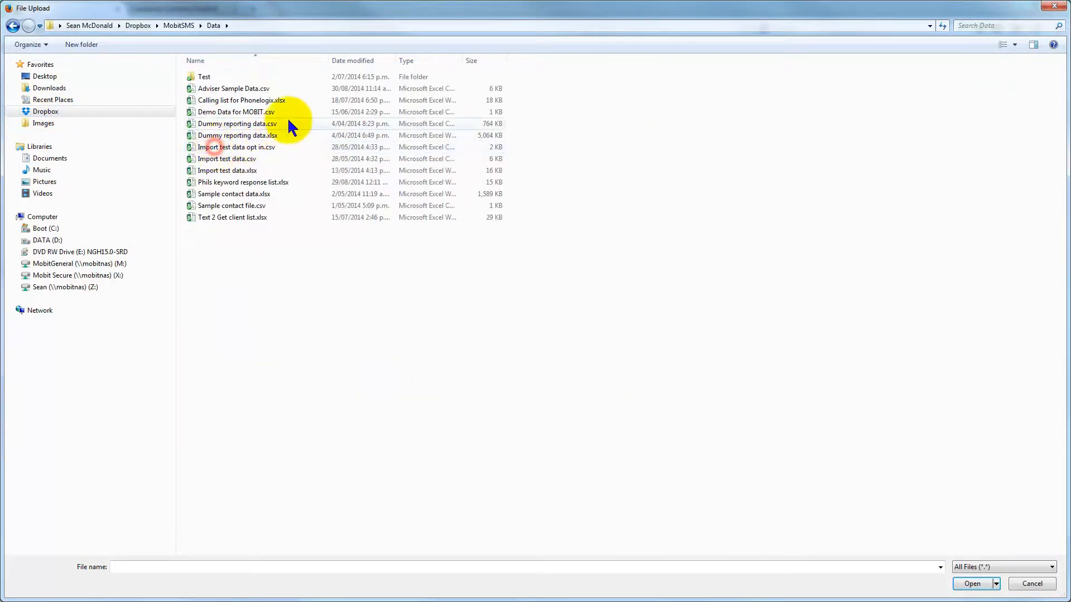
pyautogui.click(228, 89)
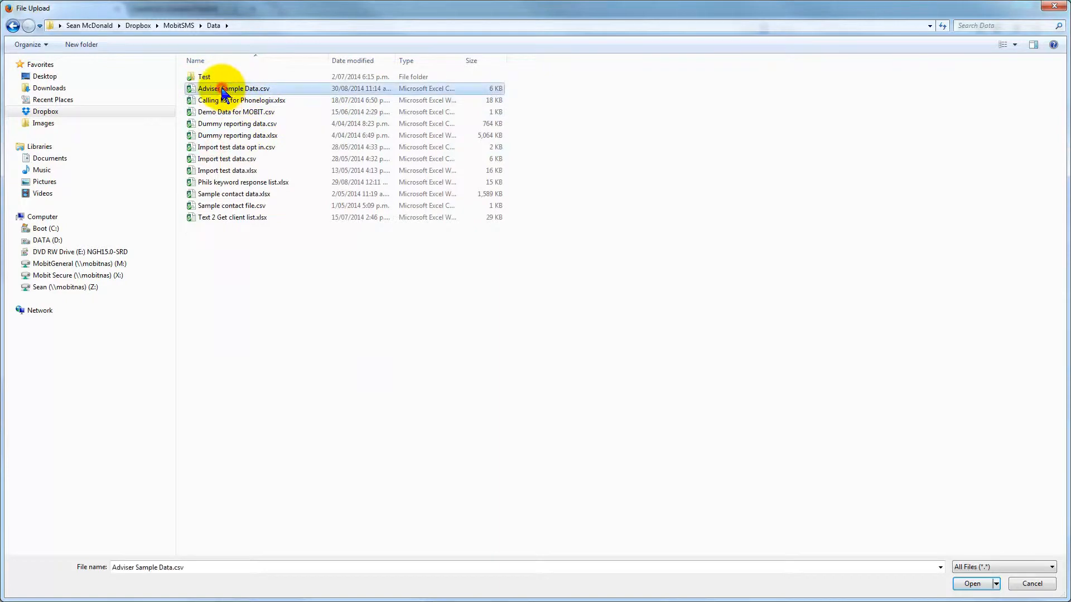
pyautogui.click(972, 584)
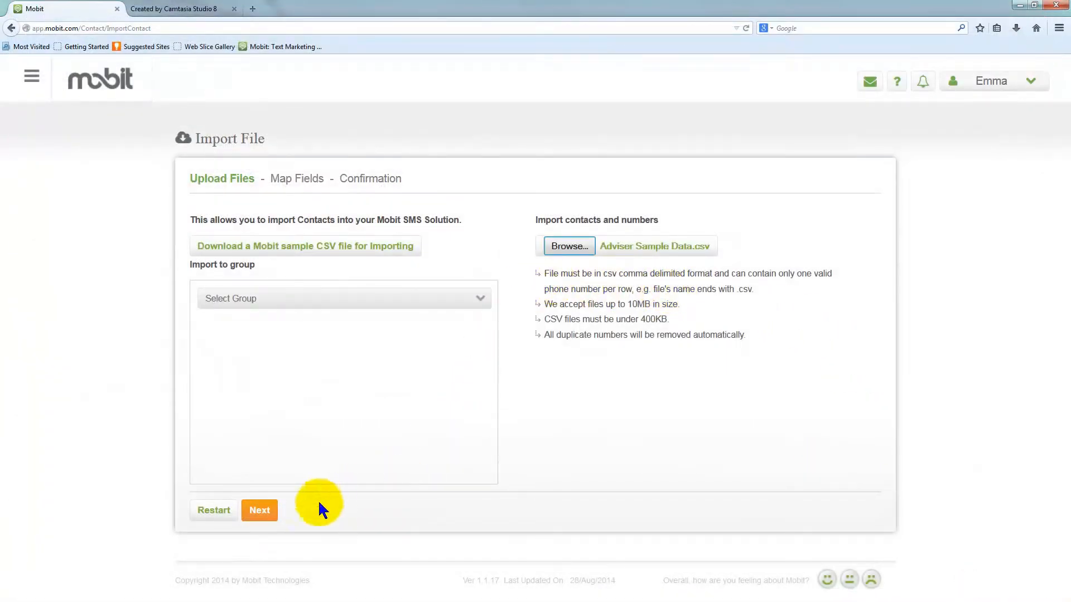
pyautogui.click(258, 514)
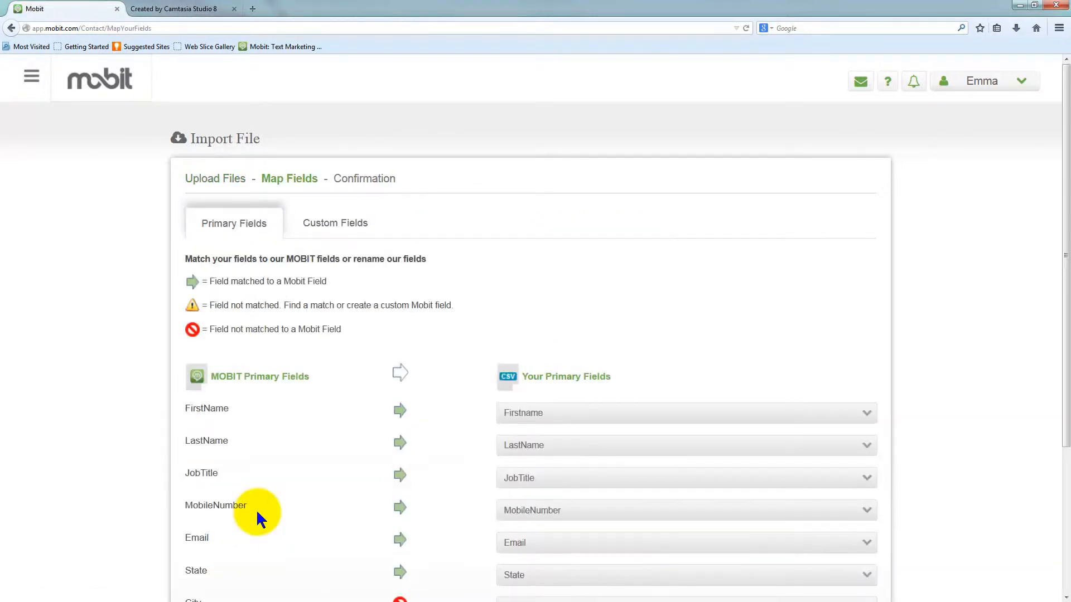
# Step: Review the primary field matches, keep City, Suffix and Zip as No Match, will not import, and proceed to the custom fields
pyautogui.scroll(-3, 877, 268)
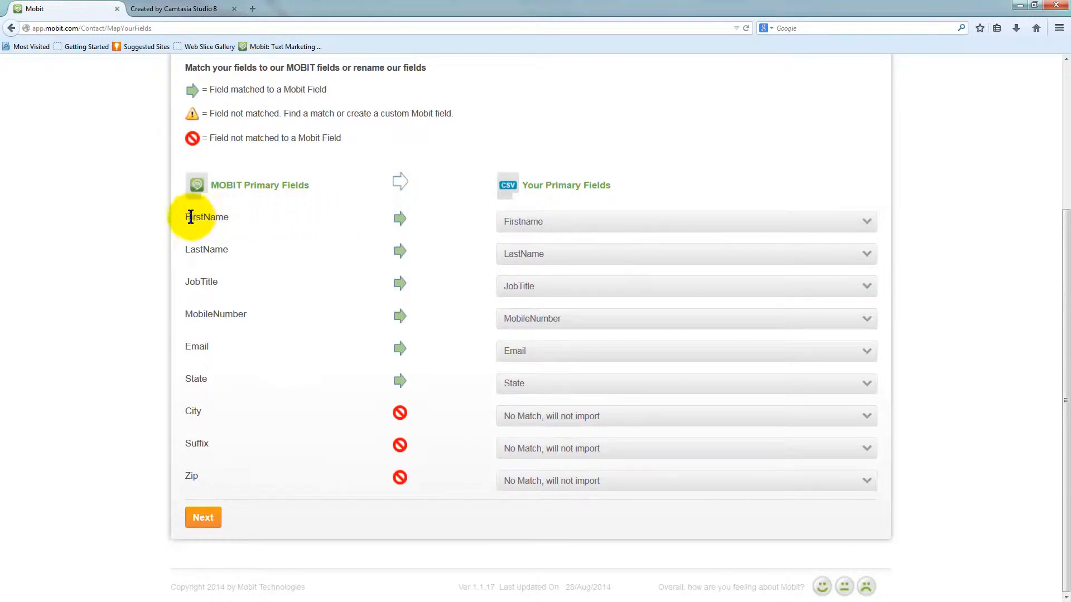
pyautogui.moveTo(191, 217); pyautogui.dragTo(226, 217)
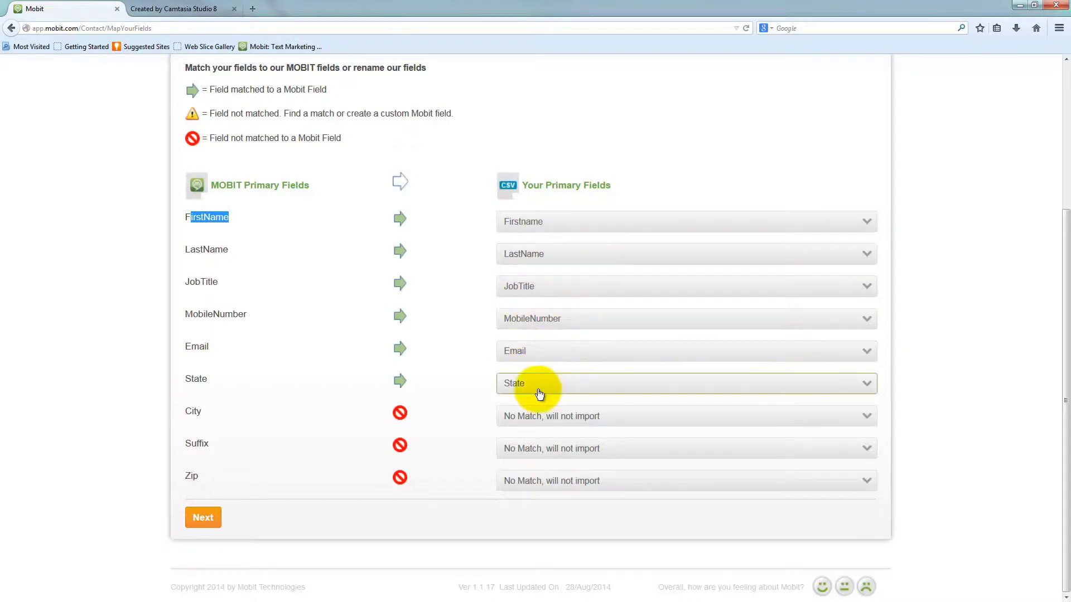
pyautogui.click(580, 417)
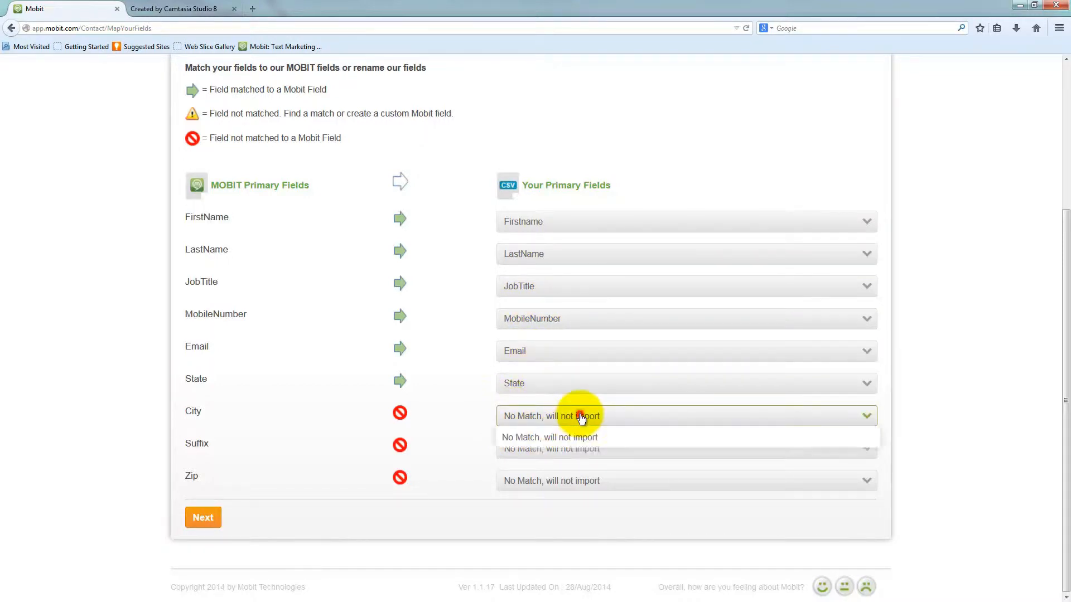
pyautogui.click(437, 483)
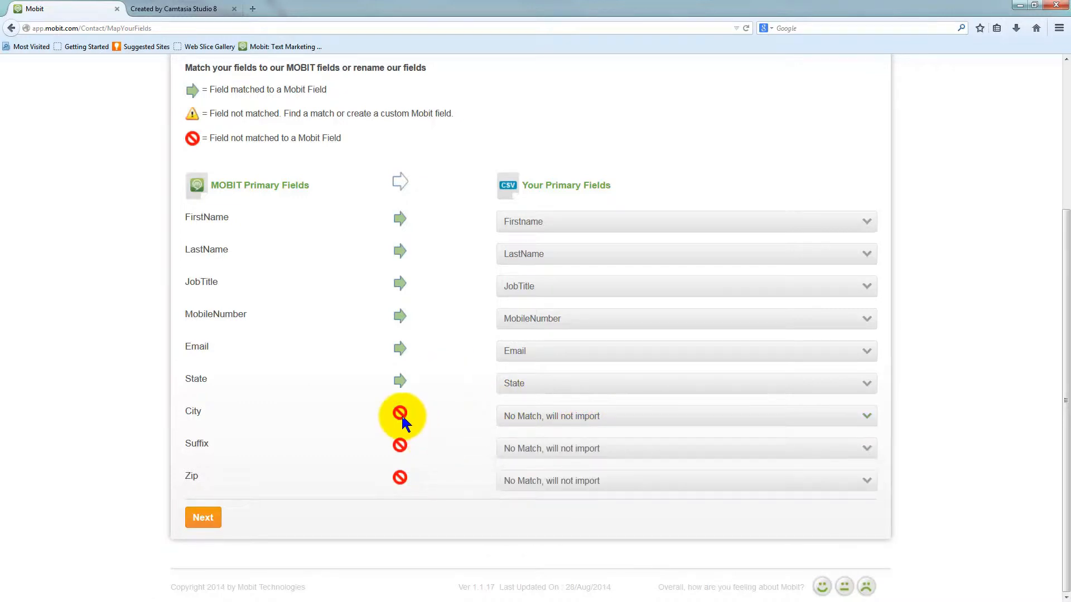
pyautogui.click(204, 519)
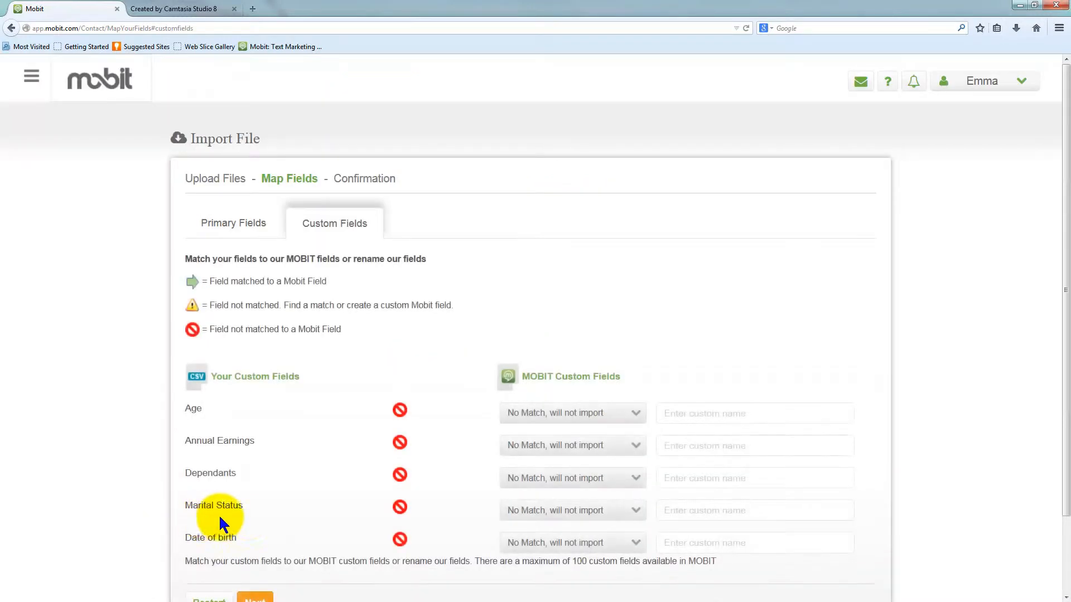
# Step: Map the CSV's Age field to a new custom field named Age
pyautogui.scroll(-2, 792, 261)
pyautogui.scroll(-1, 793, 266)
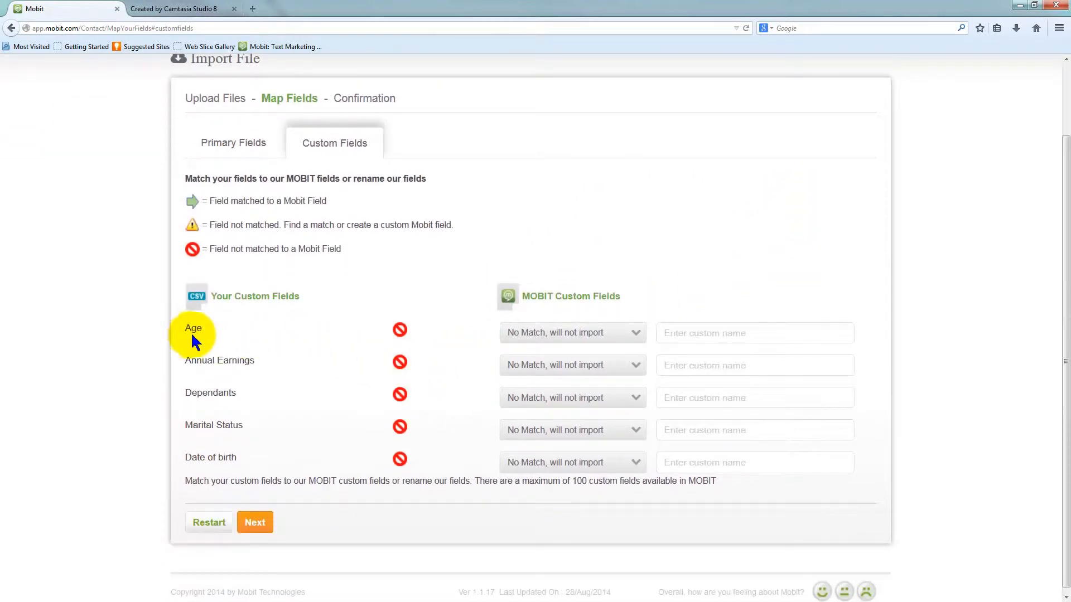
pyautogui.moveTo(202, 330); pyautogui.dragTo(185, 328)
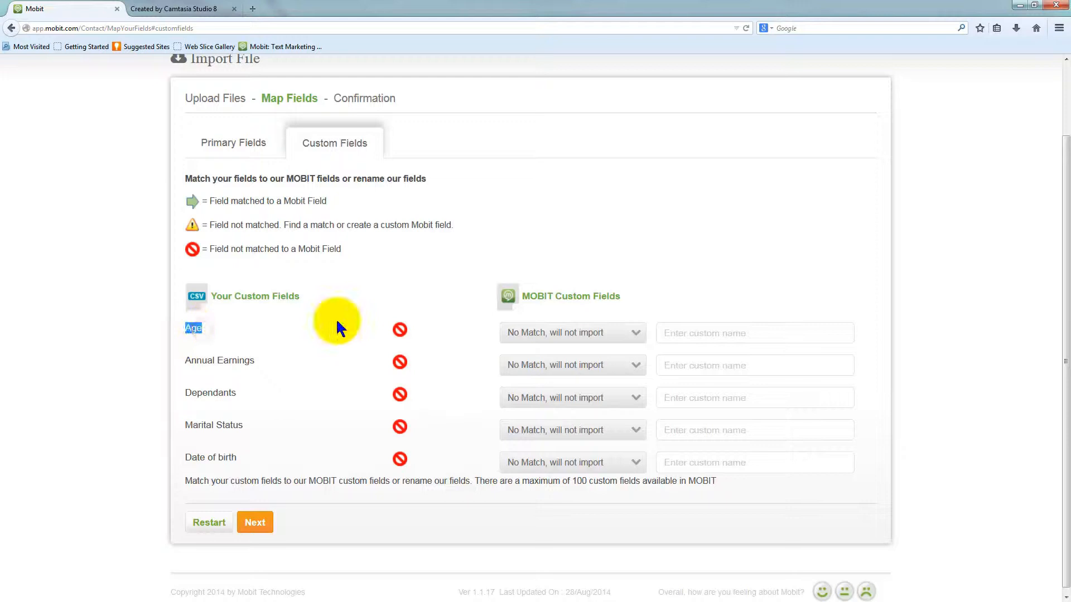
pyautogui.click(552, 332)
pyautogui.click(566, 382)
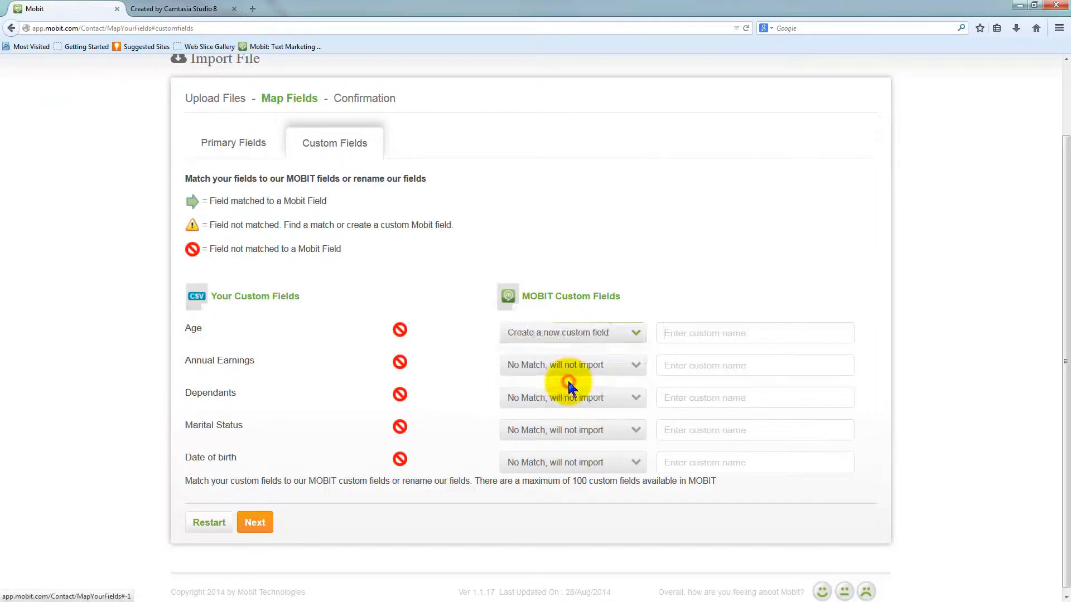
pyautogui.click(672, 331)
pyautogui.hotkey('ctrl', 'v')
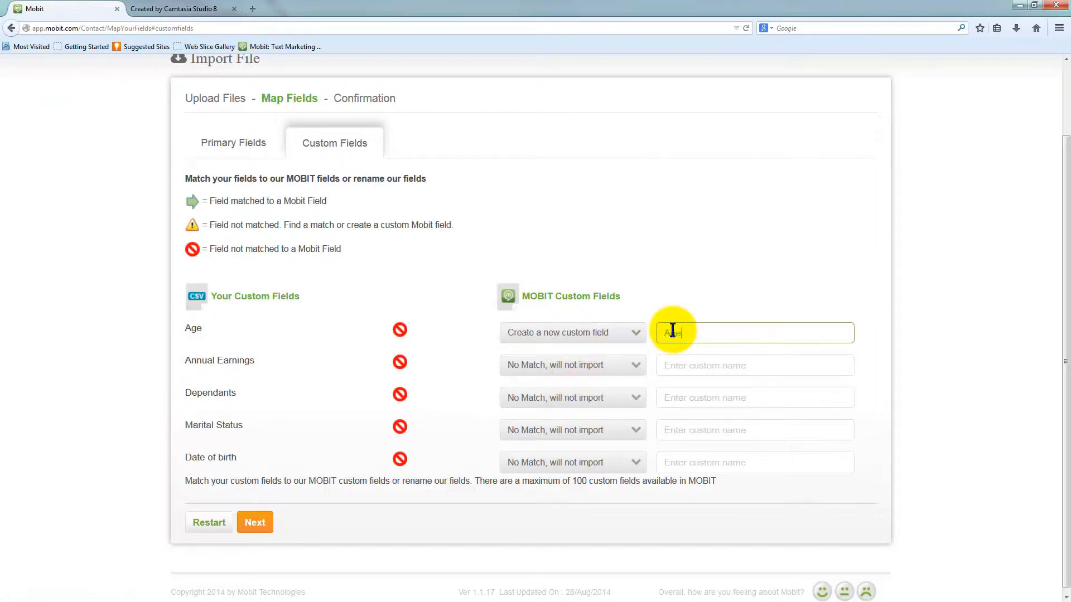
pyautogui.click(276, 361)
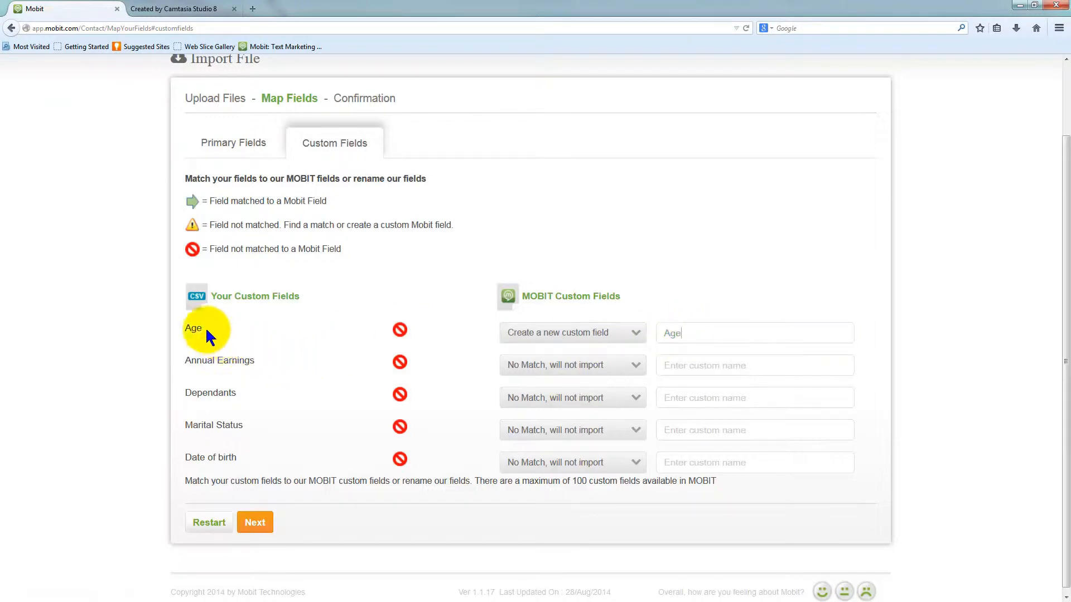
pyautogui.moveTo(203, 326); pyautogui.dragTo(186, 328)
pyautogui.click(226, 352)
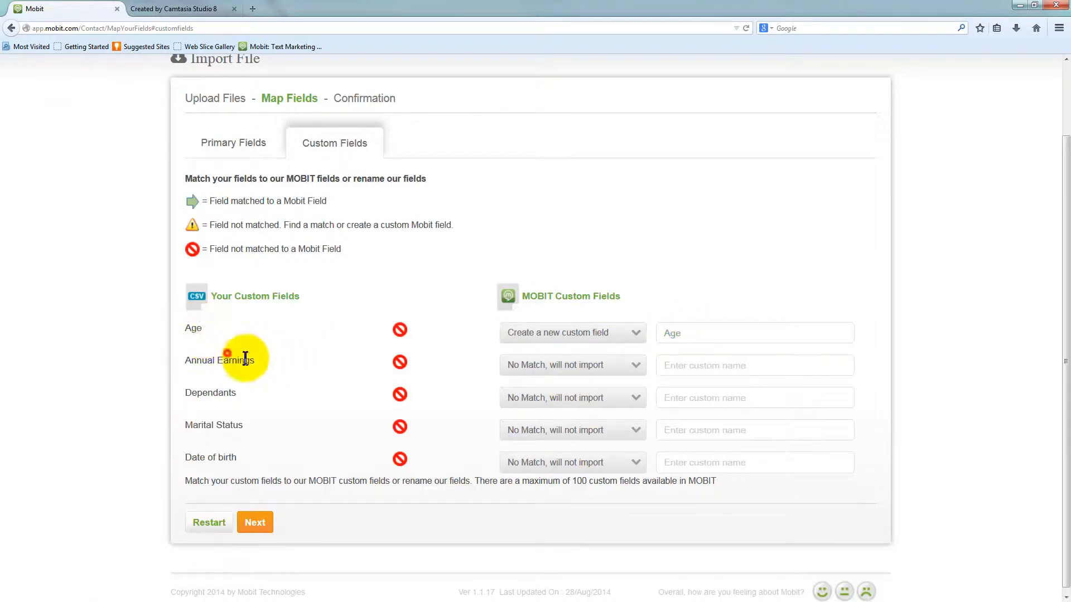
# Step: Map the CSV's Annual Earnings field to a new custom field named Annual Earnings
pyautogui.moveTo(256, 359); pyautogui.dragTo(184, 360)
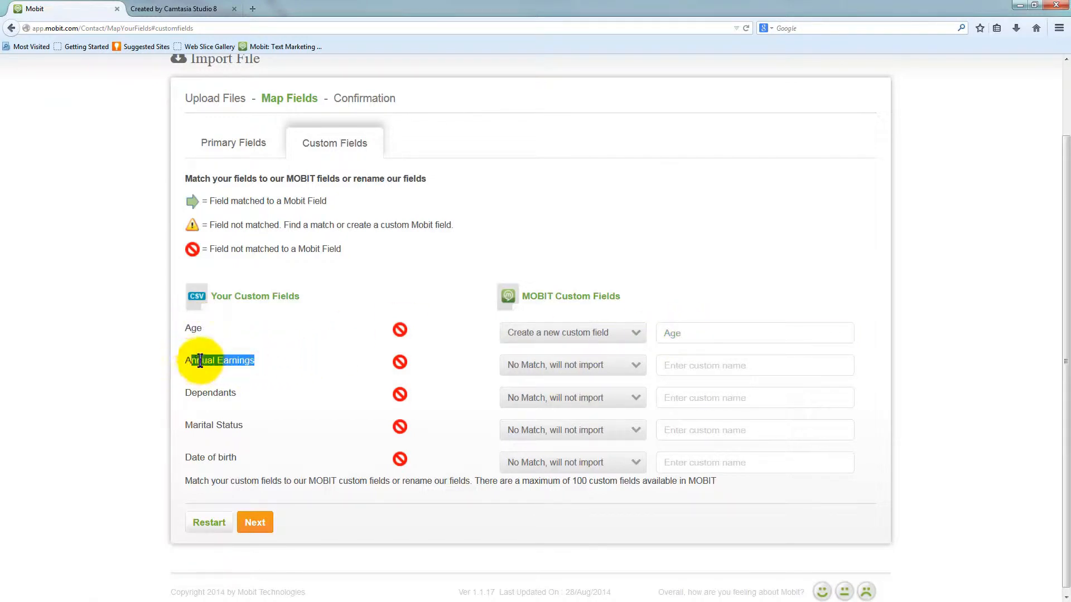
pyautogui.click(200, 360)
pyautogui.moveTo(256, 359); pyautogui.dragTo(188, 361)
pyautogui.hotkey('ctrl', 'c')
pyautogui.click(719, 364)
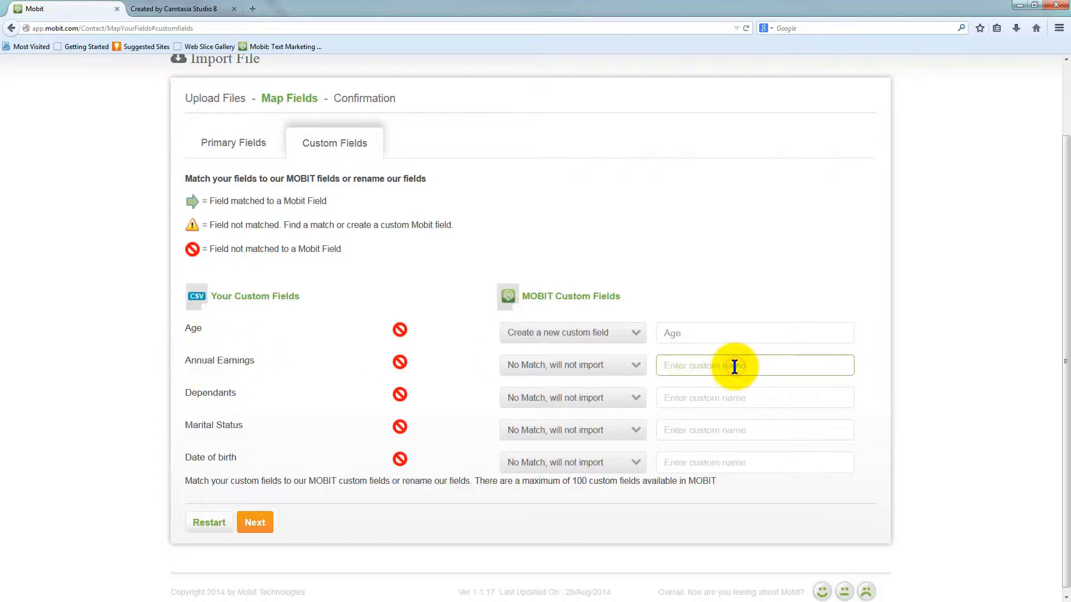
pyautogui.hotkey('ctrl', 'v')
pyautogui.click(577, 366)
pyautogui.click(541, 411)
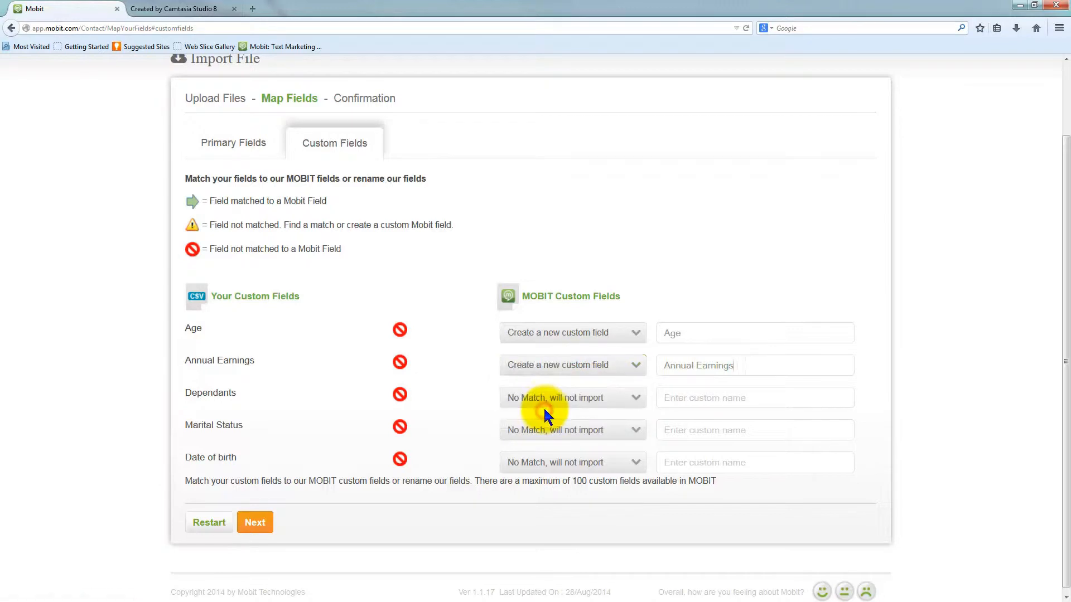
# Step: Map the CSV's Dependants field to a new custom field named Dependants
pyautogui.click(554, 397)
pyautogui.click(554, 445)
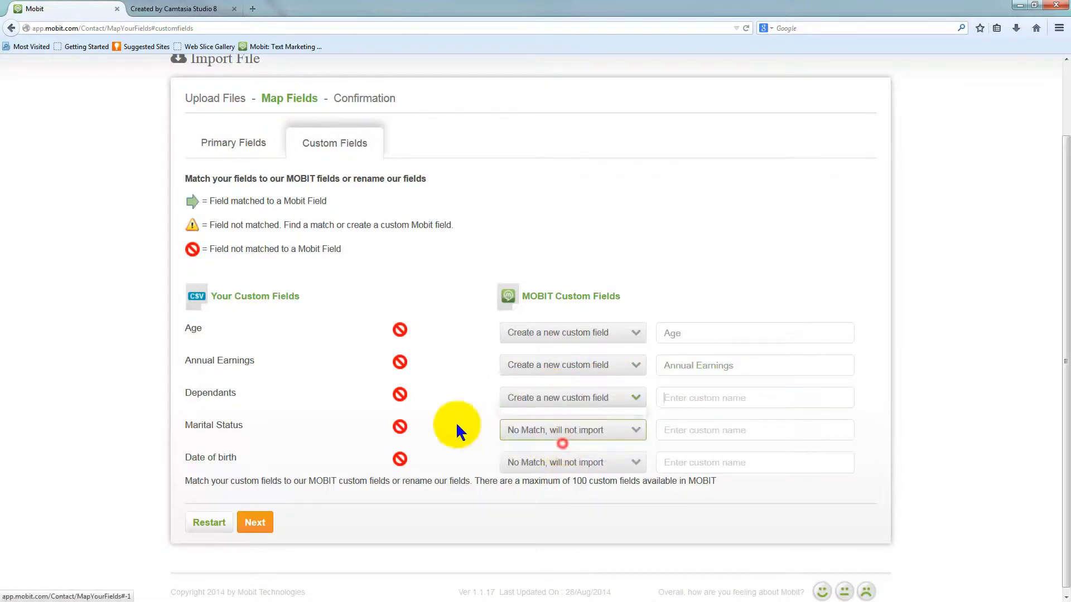
pyautogui.click(707, 403)
pyautogui.moveTo(242, 385); pyautogui.dragTo(187, 395)
pyautogui.hotkey('ctrl', 'c')
pyautogui.click(692, 402)
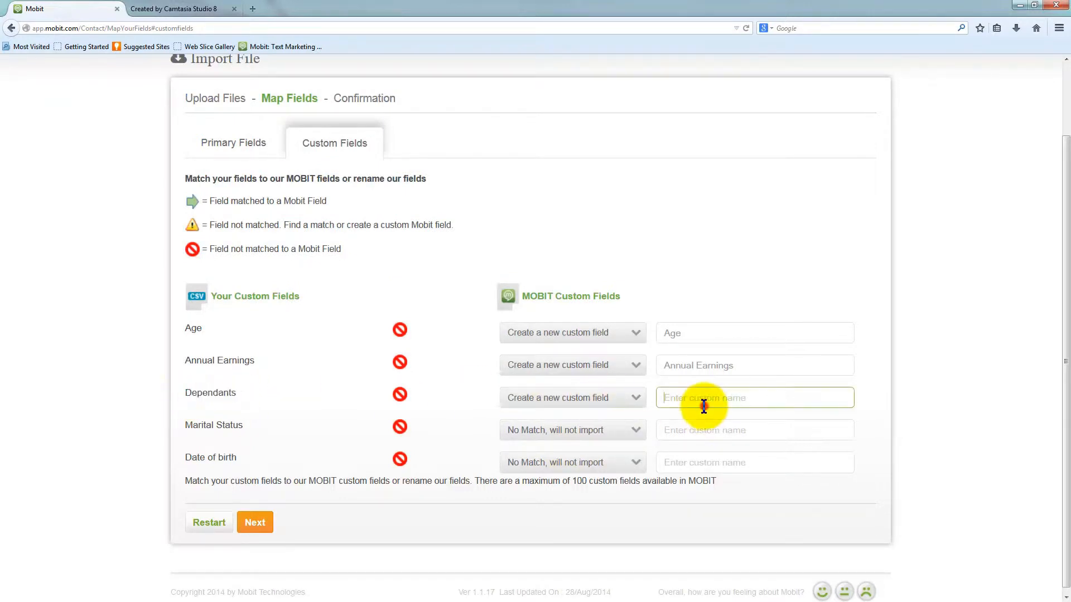
pyautogui.hotkey('ctrl', 'v')
# Step: Set both the Marital Status and Date of birth fields to Create a new custom field
pyautogui.click(560, 441)
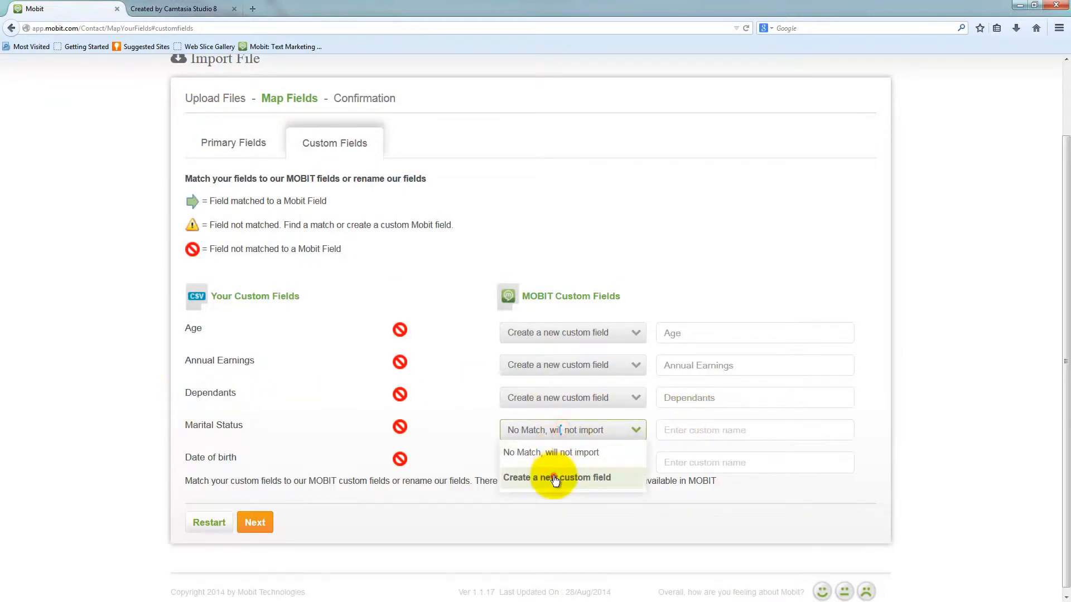
pyautogui.click(554, 477)
pyautogui.click(584, 465)
pyautogui.click(573, 510)
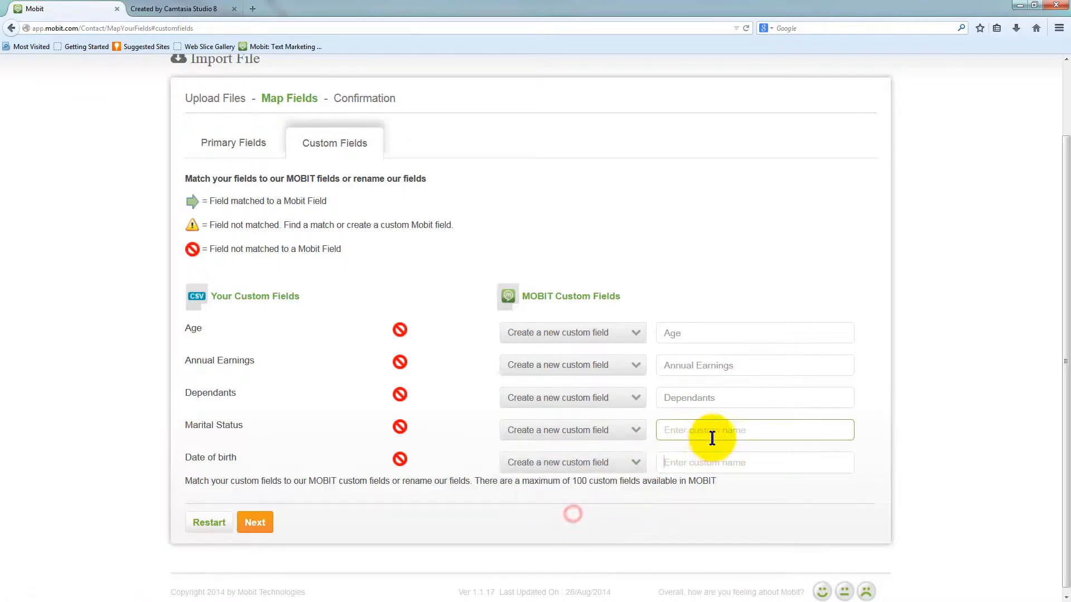
# Step: Name the two remaining new custom fields Marital Status and Date of birth, and proceed to the import confirmation
pyautogui.moveTo(251, 431); pyautogui.dragTo(185, 430)
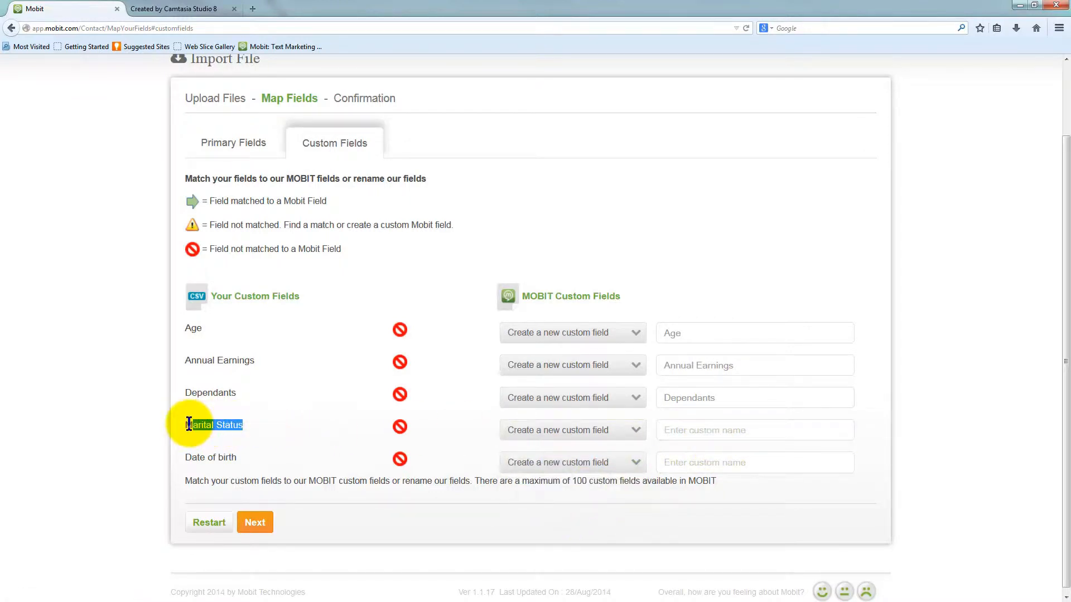
pyautogui.click(693, 433)
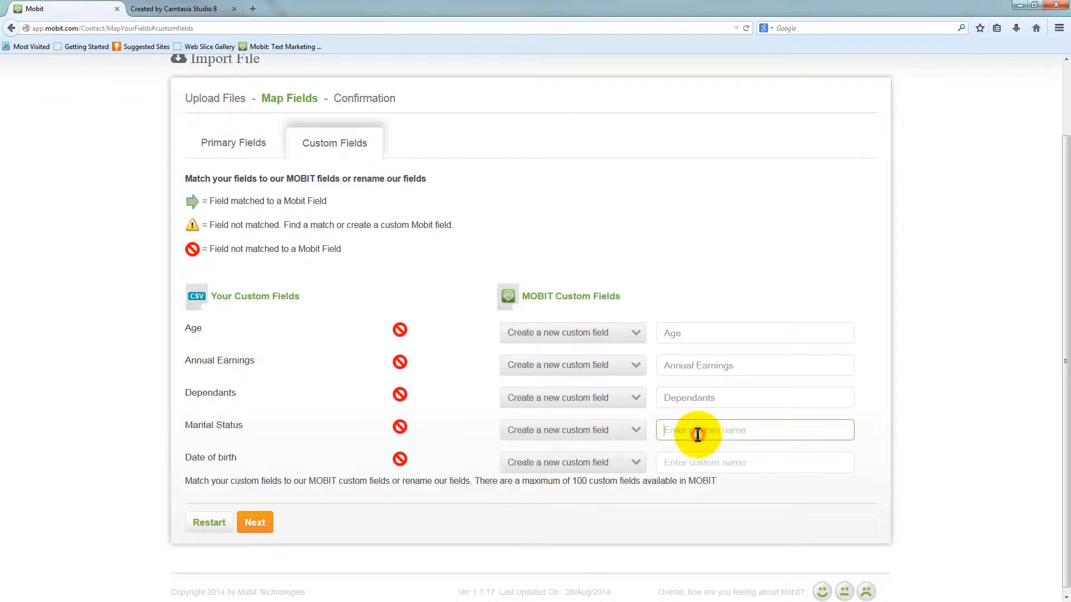
pyautogui.hotkey('ctrl', 'v')
pyautogui.moveTo(236, 454); pyautogui.dragTo(188, 459)
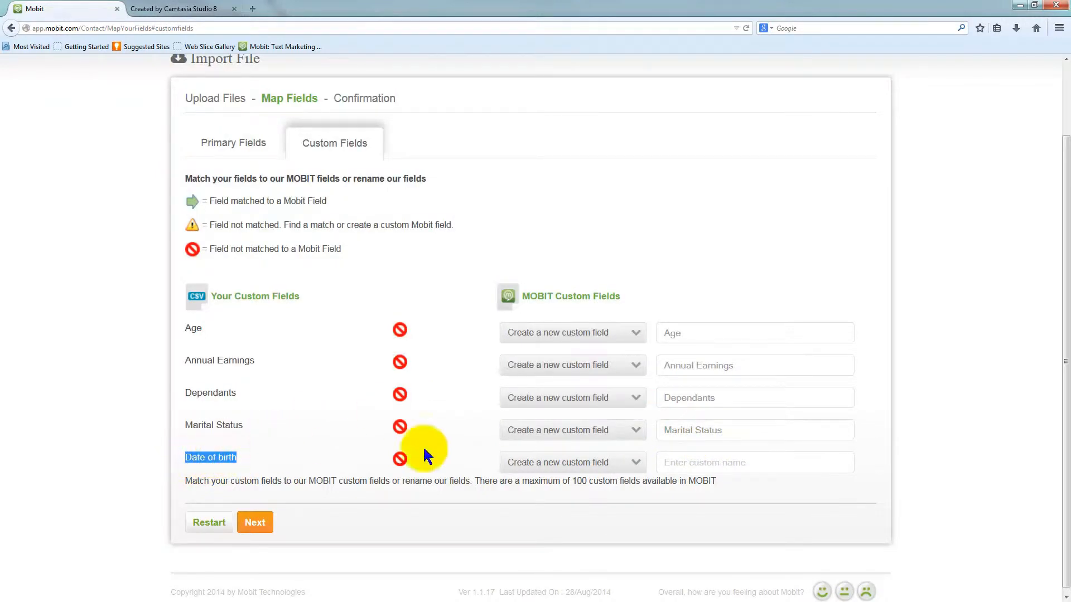
pyautogui.click(715, 461)
pyautogui.hotkey('ctrl', 'v')
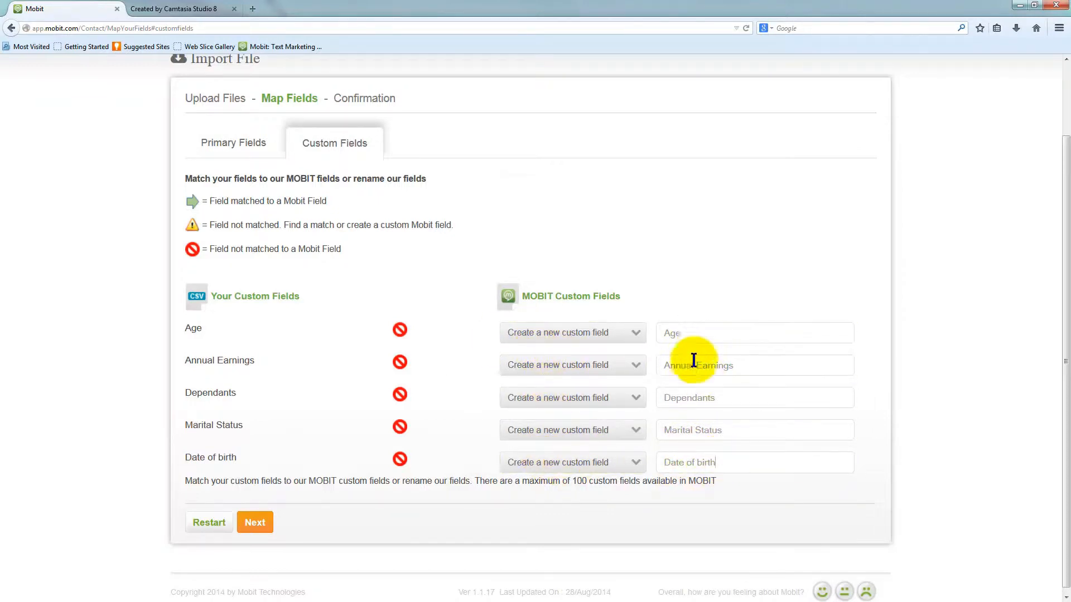
pyautogui.click(256, 525)
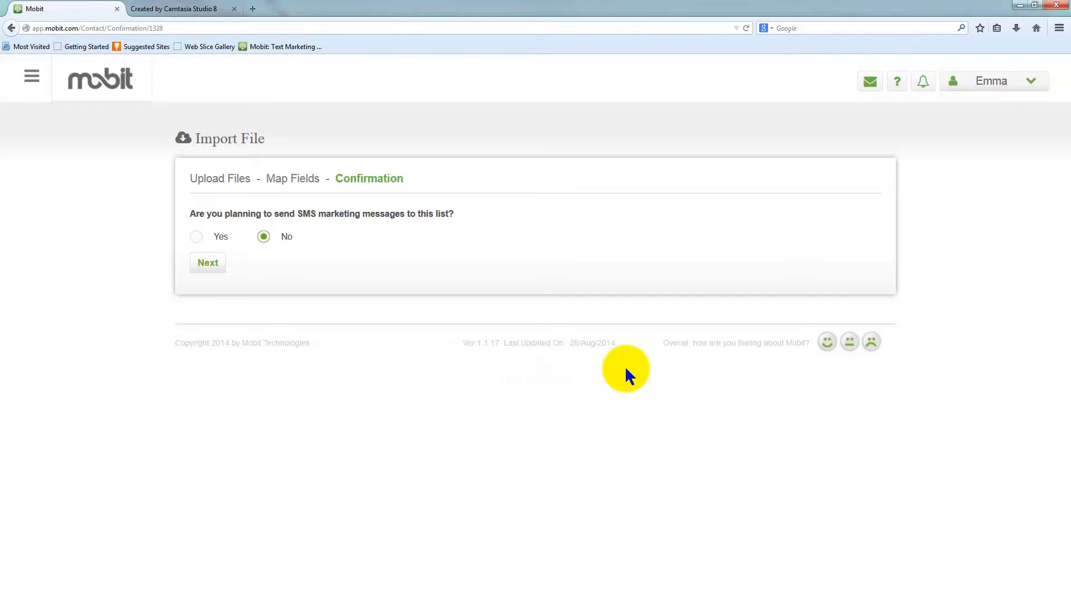
pyautogui.click(196, 239)
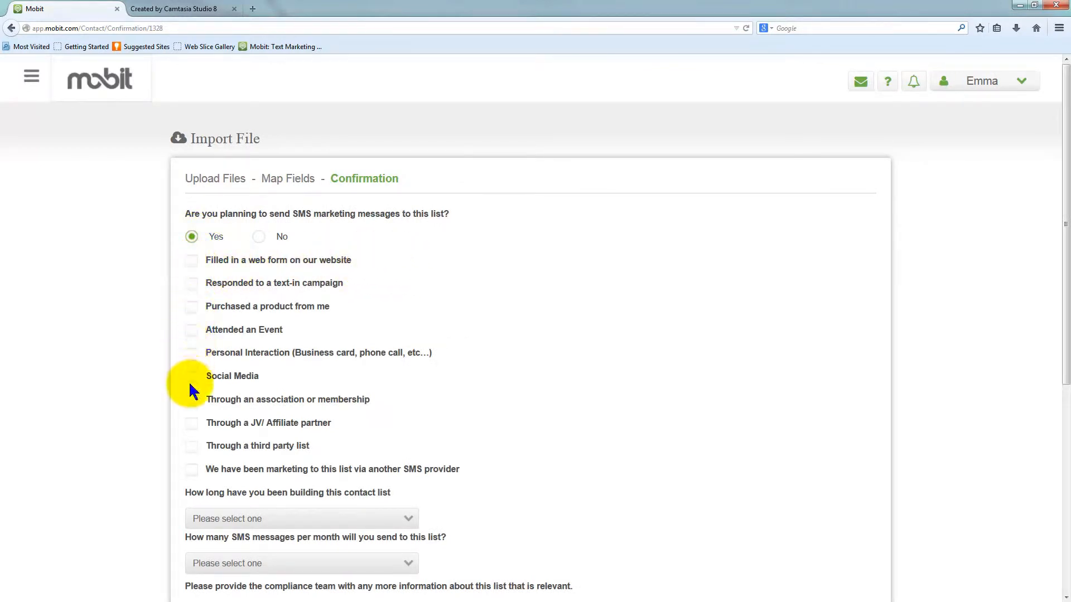
pyautogui.click(192, 262)
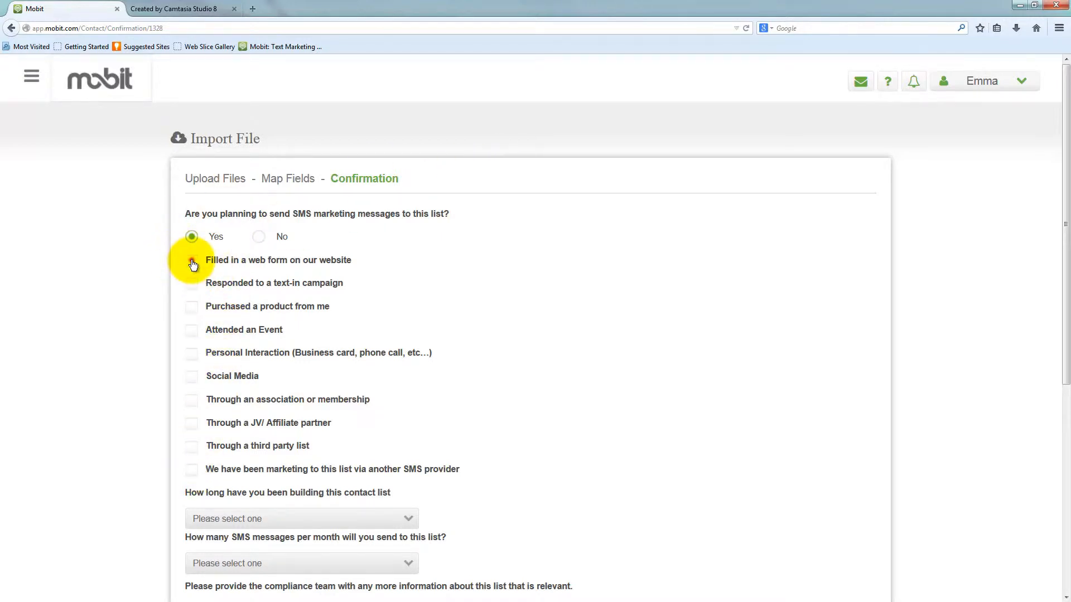
pyautogui.click(280, 307)
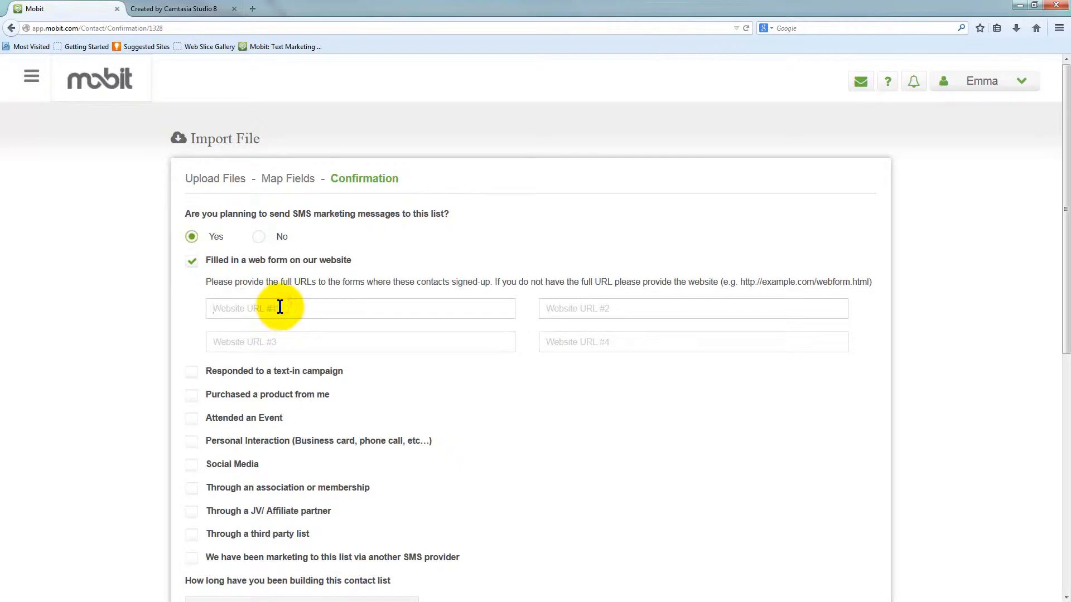
pyautogui.write('www.mobit.com/contactus')
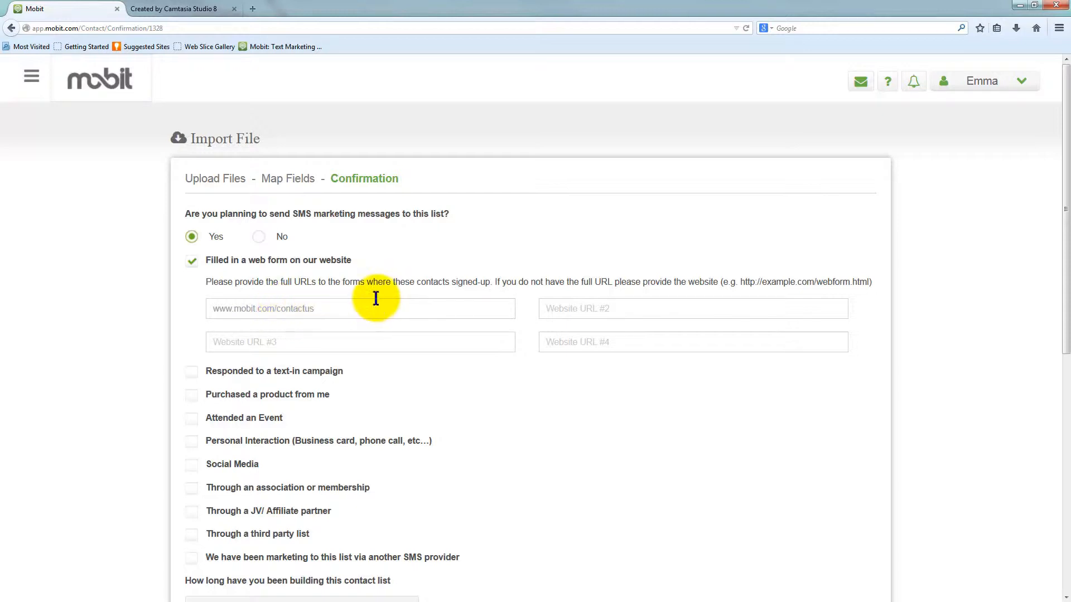
pyautogui.moveTo(346, 306); pyautogui.dragTo(201, 300)
pyautogui.click(151, 348)
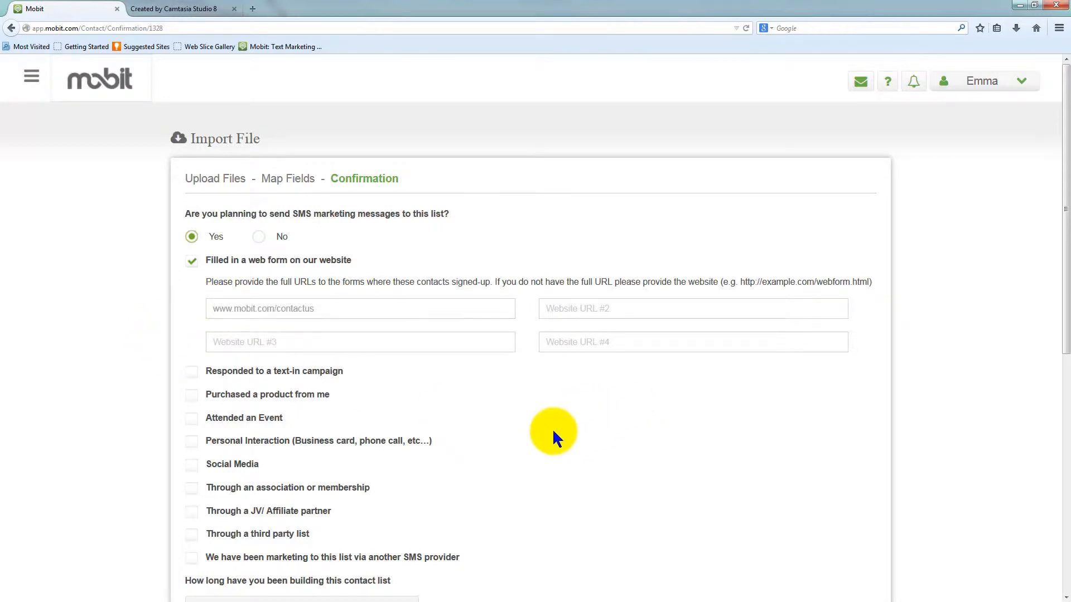
# Step: Declare that the contact list has been built for 1-2 Year and will receive 1-5 SMS per month
pyautogui.scroll(-4, 552, 432)
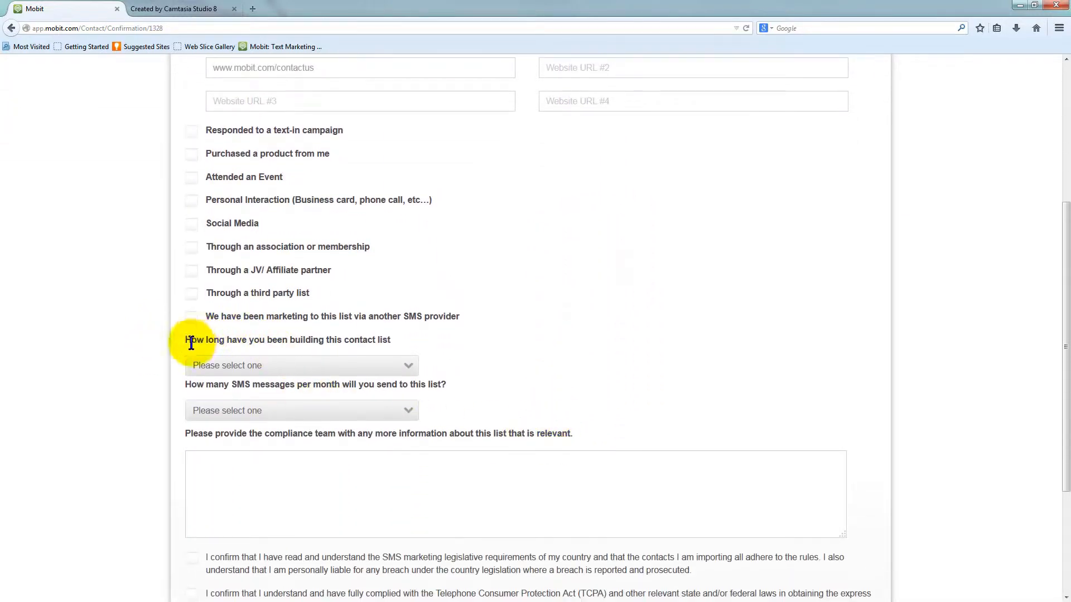
pyautogui.moveTo(191, 342); pyautogui.dragTo(388, 357)
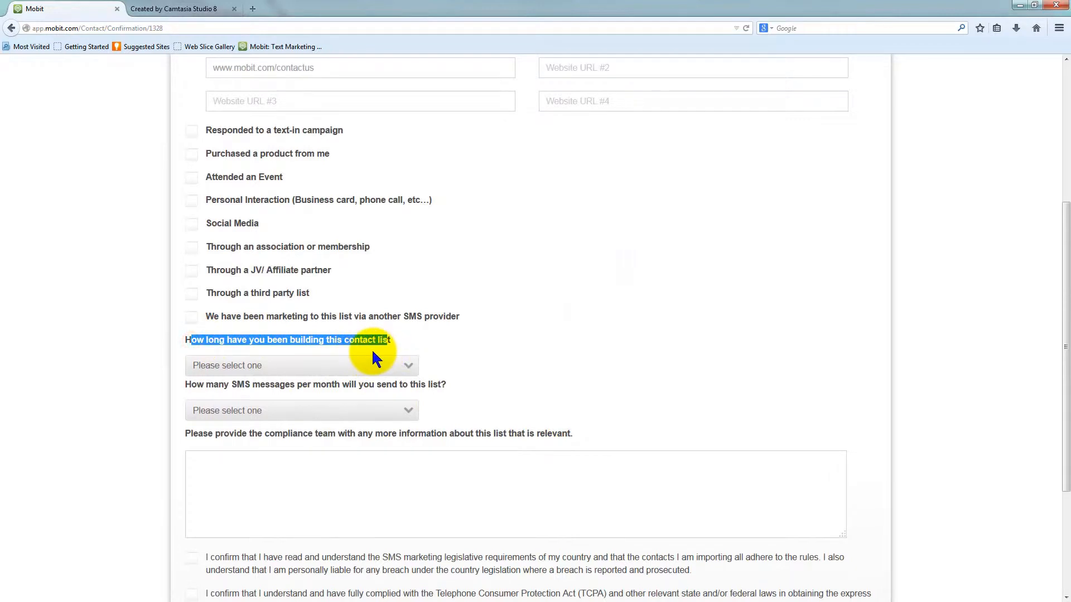
pyautogui.click(369, 365)
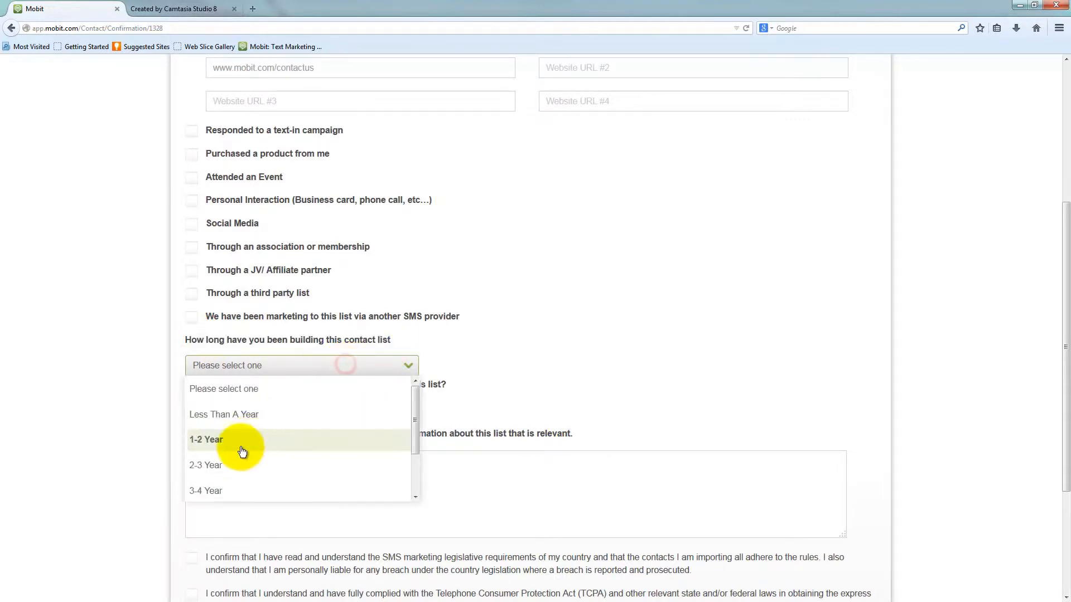
pyautogui.click(243, 441)
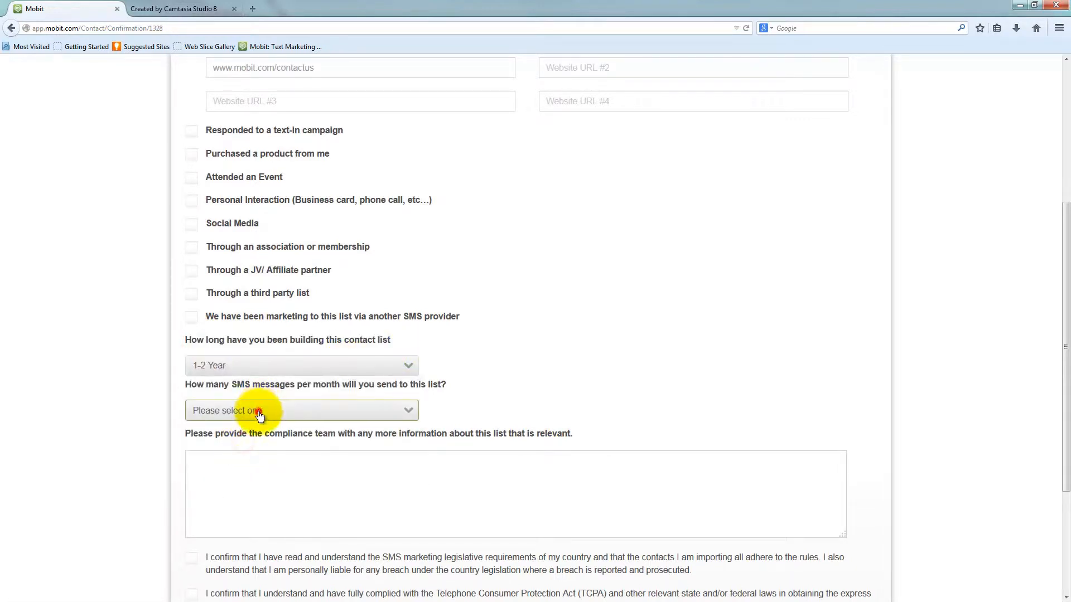
pyautogui.click(259, 412)
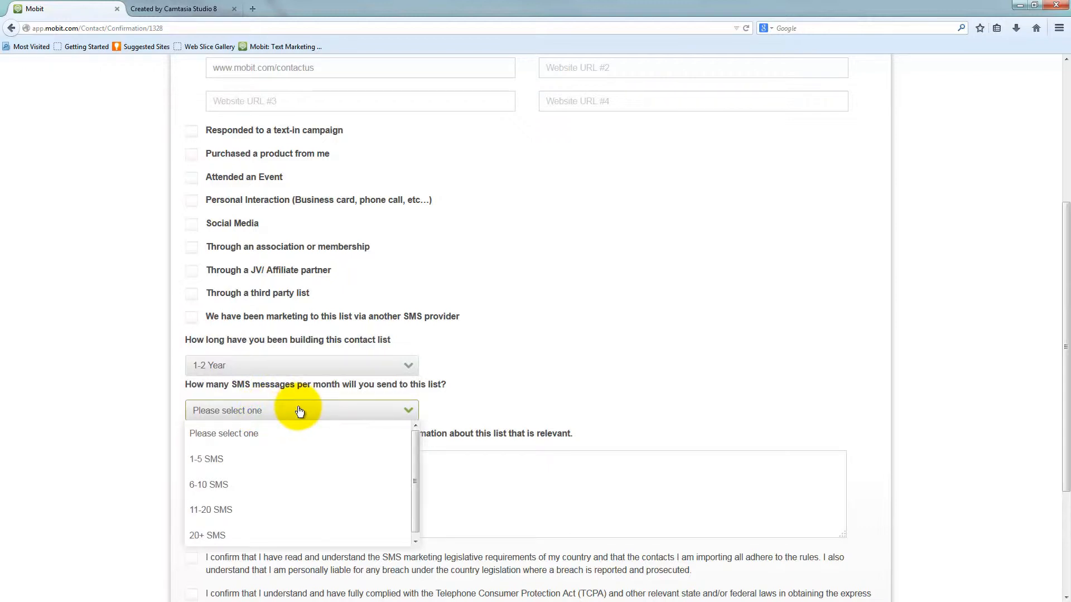
pyautogui.click(246, 460)
# Step: Tell the compliance team: "This is from our opt in database that we have used for 2 years. We have permission to market via mobile"
pyautogui.click(284, 463)
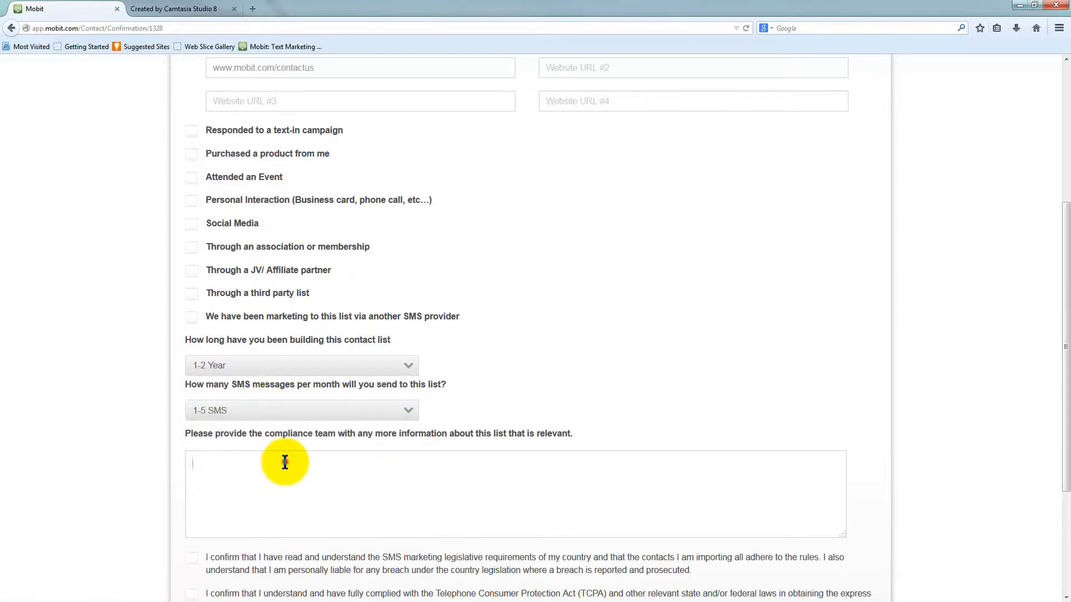
pyautogui.moveTo(576, 434); pyautogui.dragTo(212, 448)
pyautogui.click(262, 483)
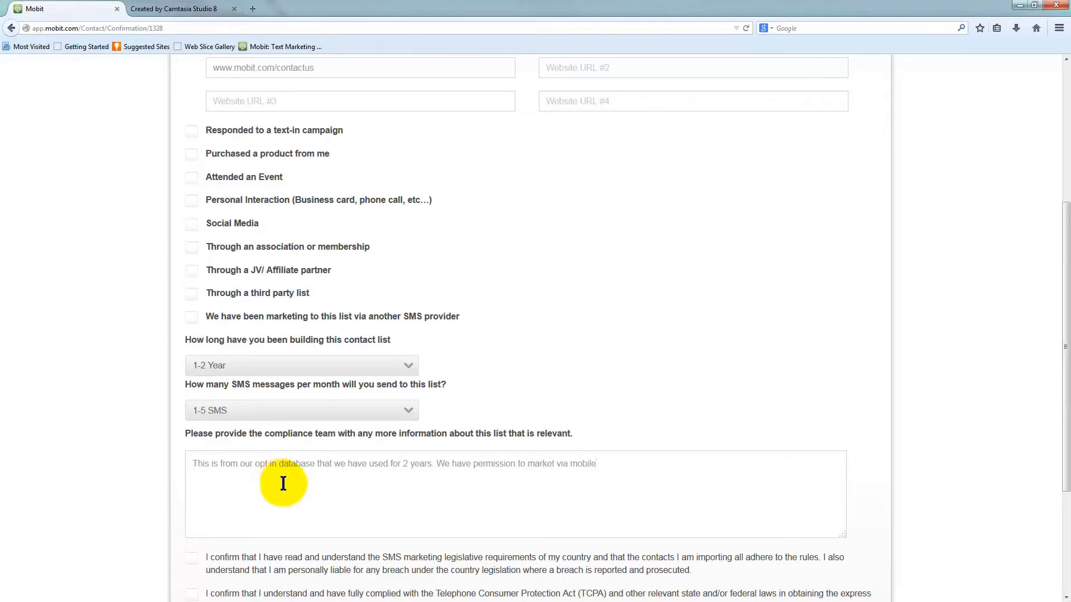
# Step: Accept both the SMS marketing legislation and the TCPA compliance confirmations, and proceed with the import
pyautogui.scroll(-5, 282, 479)
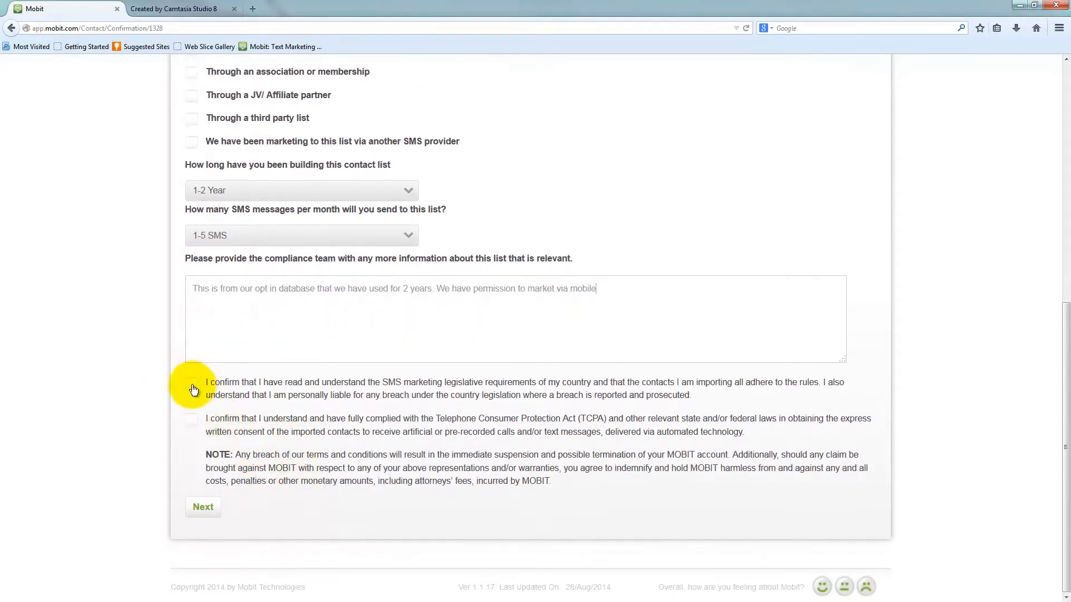
pyautogui.click(217, 389)
pyautogui.click(249, 418)
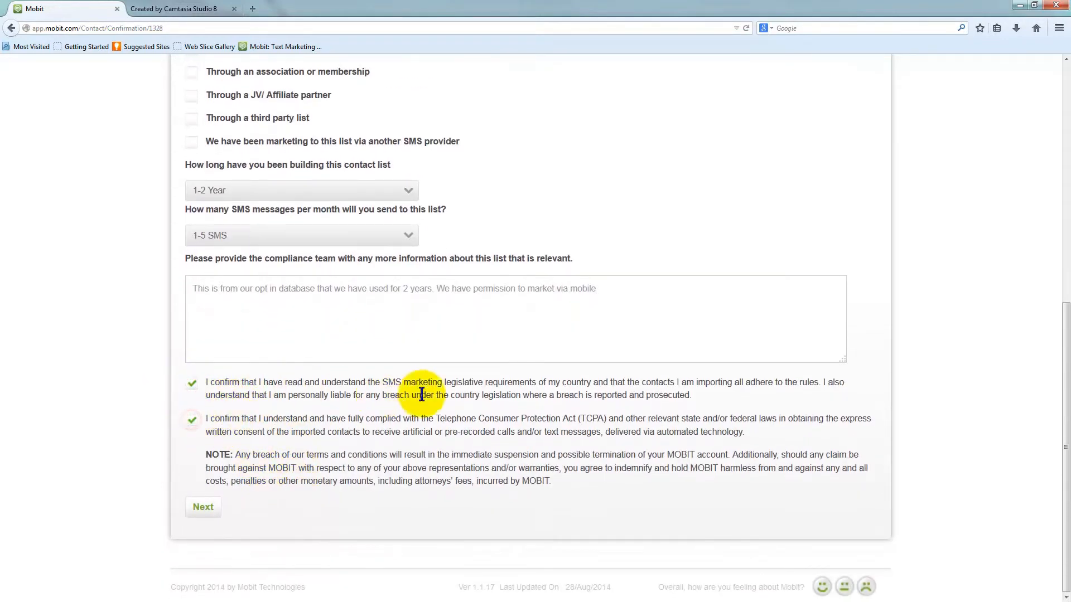
pyautogui.moveTo(680, 395); pyautogui.dragTo(392, 386)
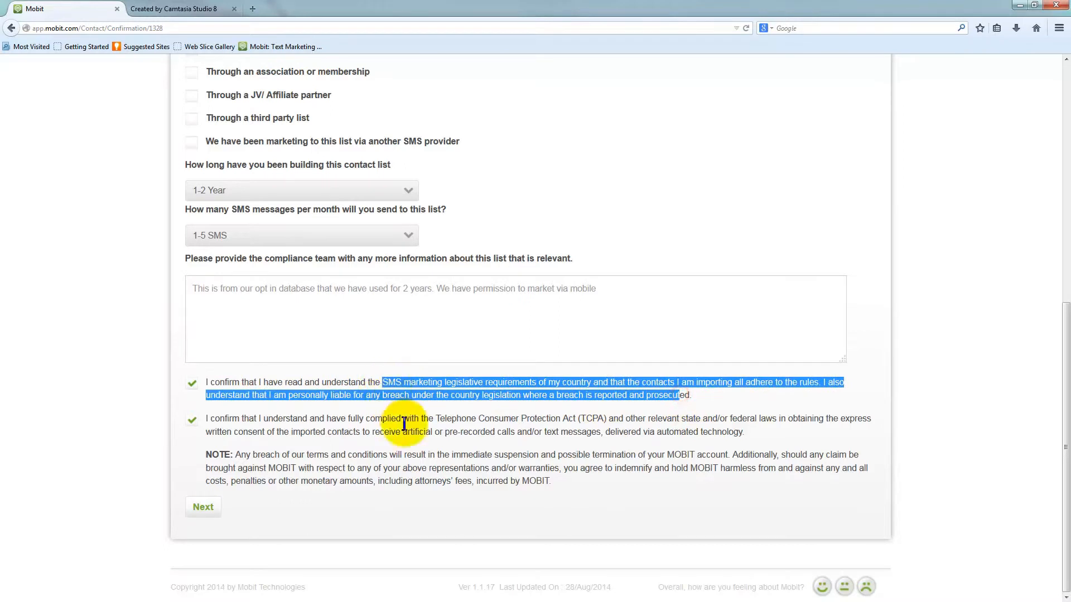
pyautogui.click(411, 442)
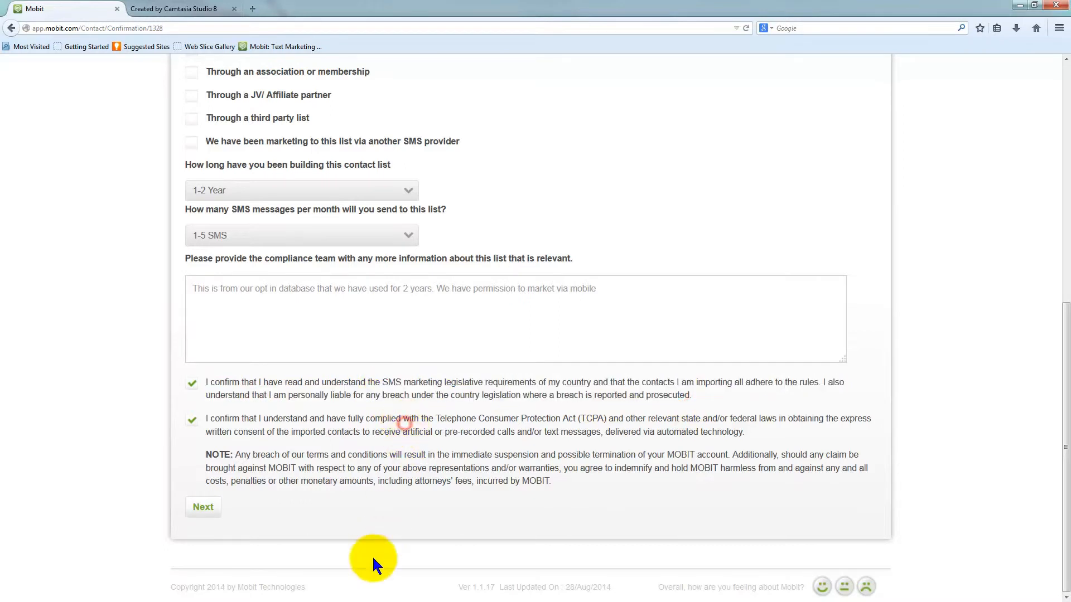
pyautogui.click(203, 508)
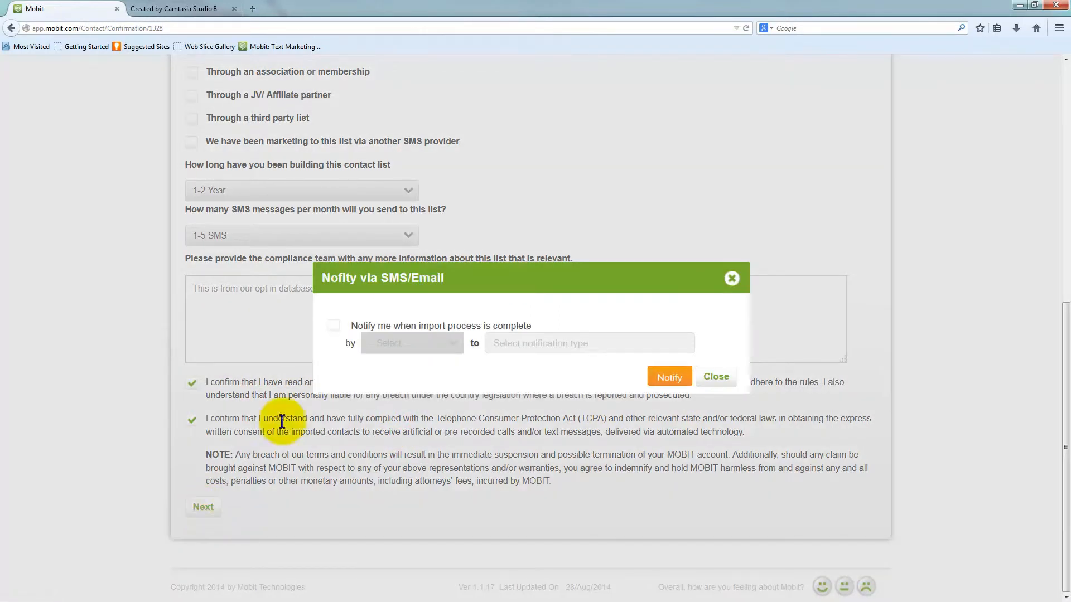
# Step: Request an Email notification when the import process is complete, entering the recipient's e-mail address, and submit it
pyautogui.click(334, 325)
pyautogui.click(401, 339)
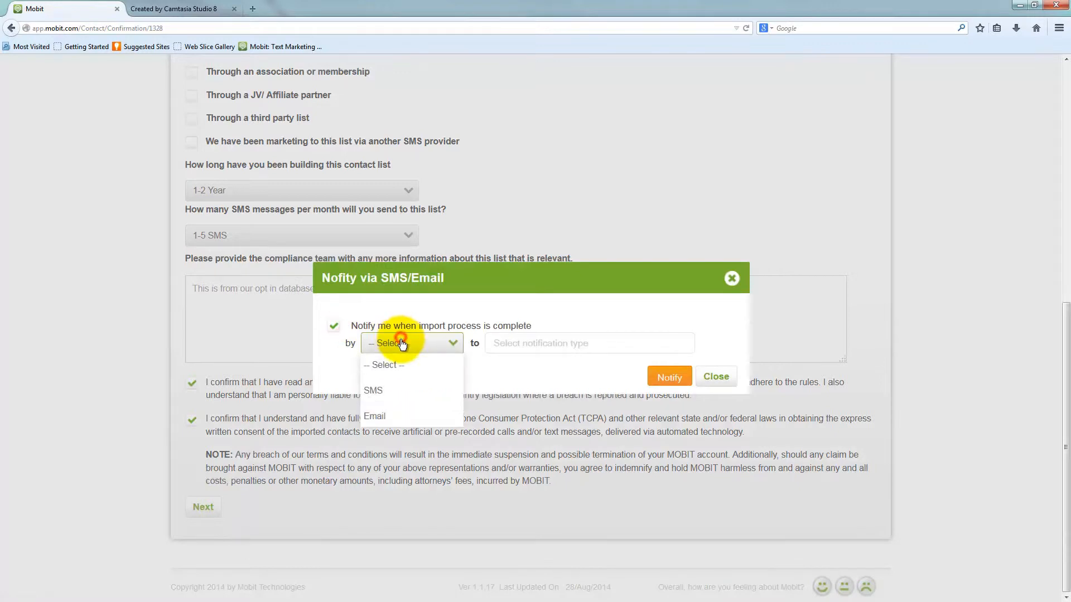
pyautogui.click(389, 417)
pyautogui.click(524, 341)
pyautogui.write('seanm')
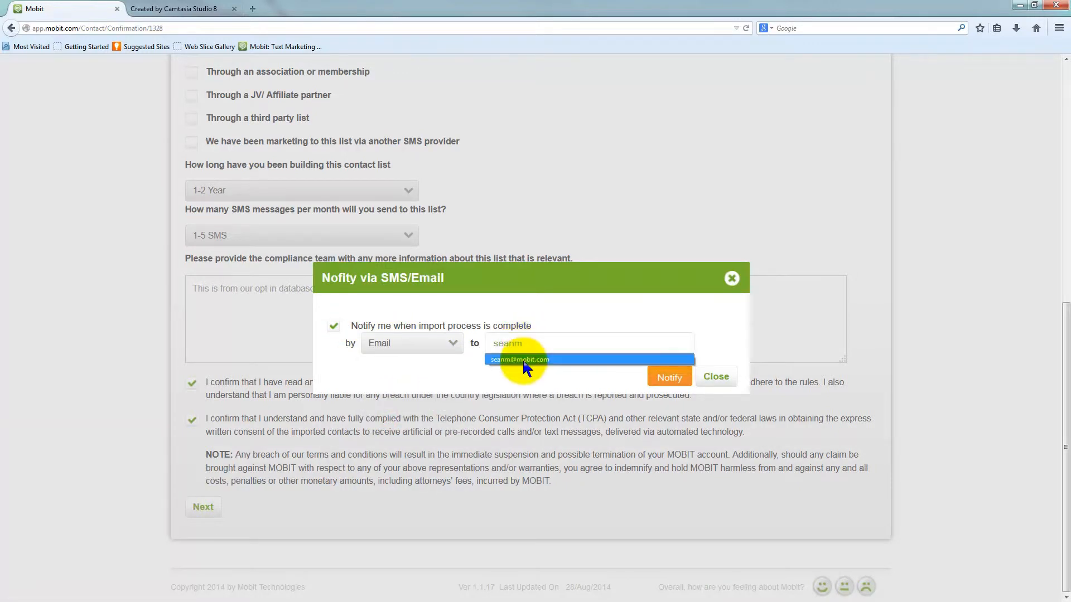
pyautogui.click(524, 361)
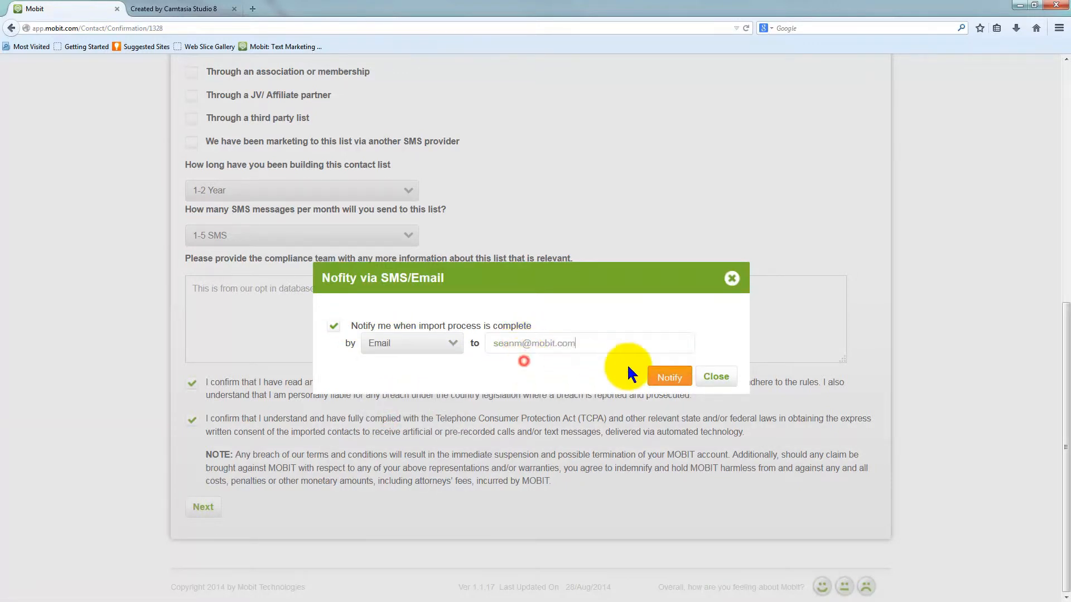
pyautogui.click(672, 378)
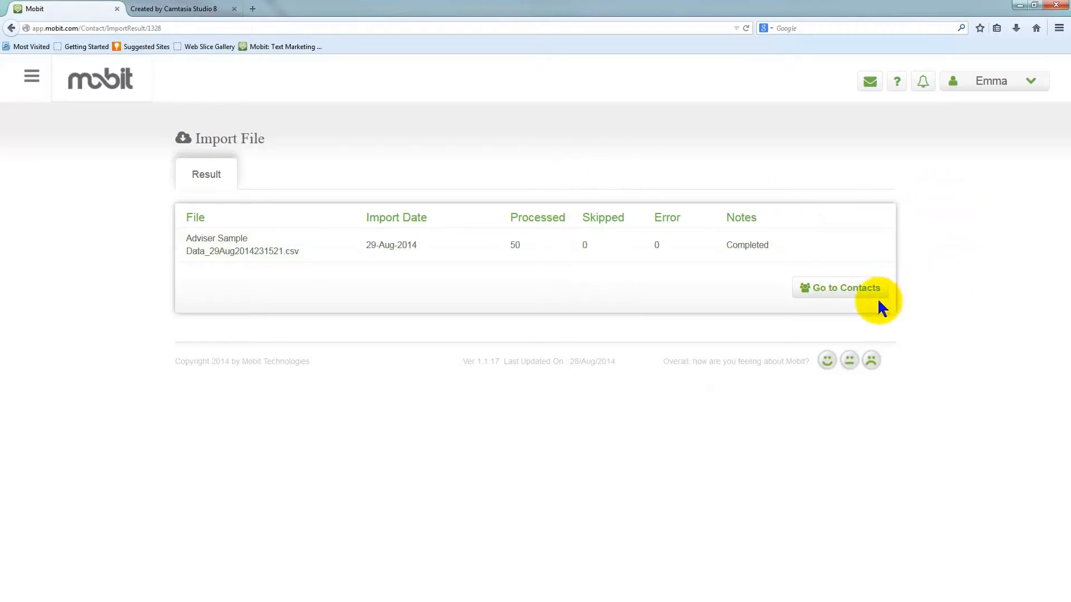
# Step: Go to the imported contacts and review the contact information of the Director from California
pyautogui.click(834, 288)
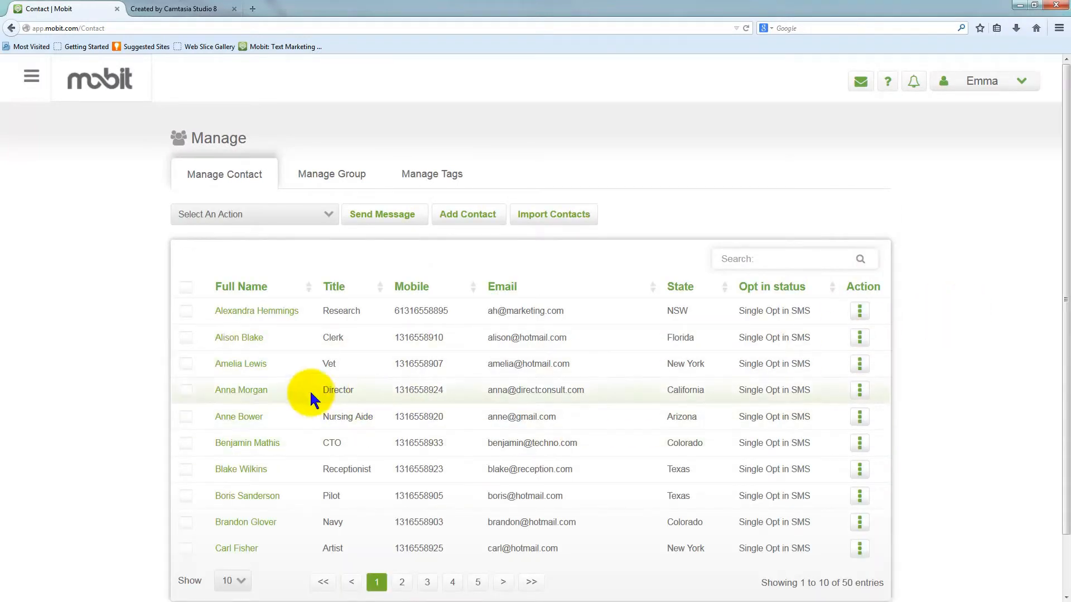
pyautogui.click(234, 394)
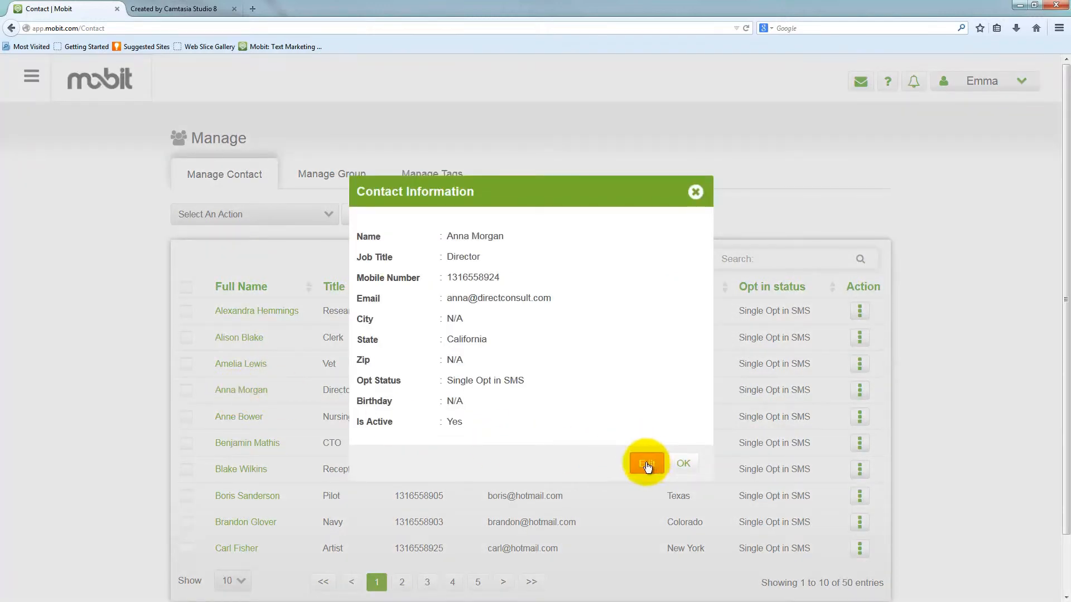
pyautogui.moveTo(507, 438); pyautogui.dragTo(358, 240)
pyautogui.click(584, 318)
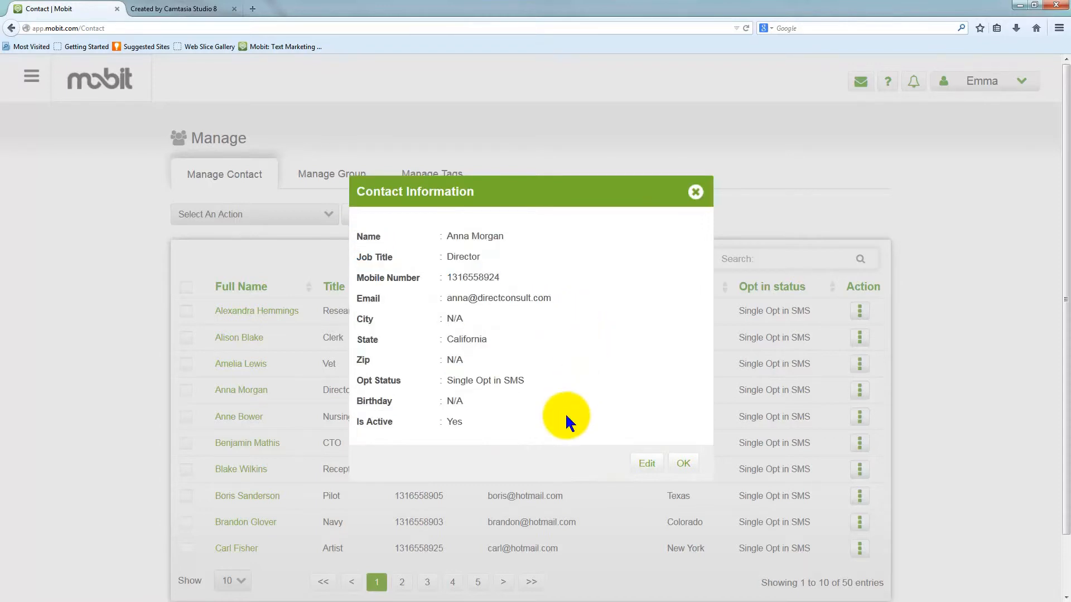
# Step: Open the Director's contact record for editing, check its imported custom fields, and save the record
pyautogui.click(647, 464)
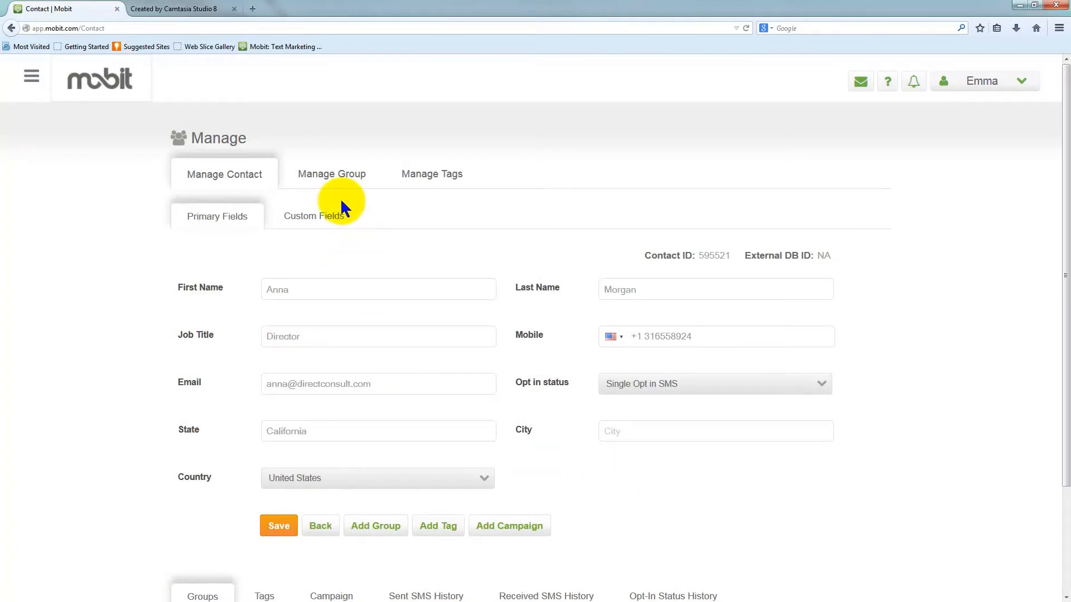
pyautogui.click(313, 222)
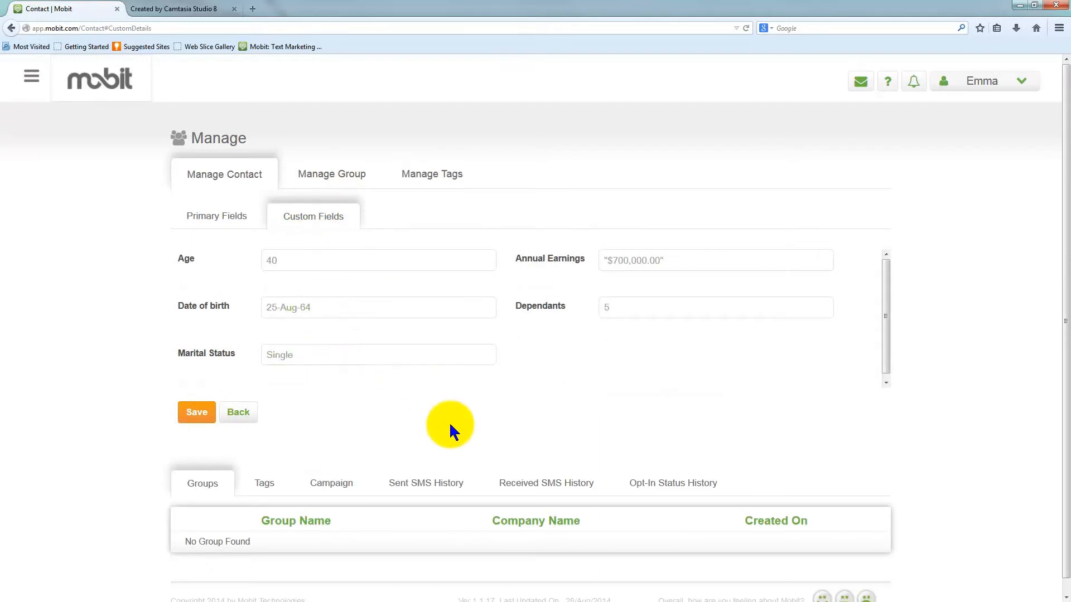
pyautogui.click(677, 262)
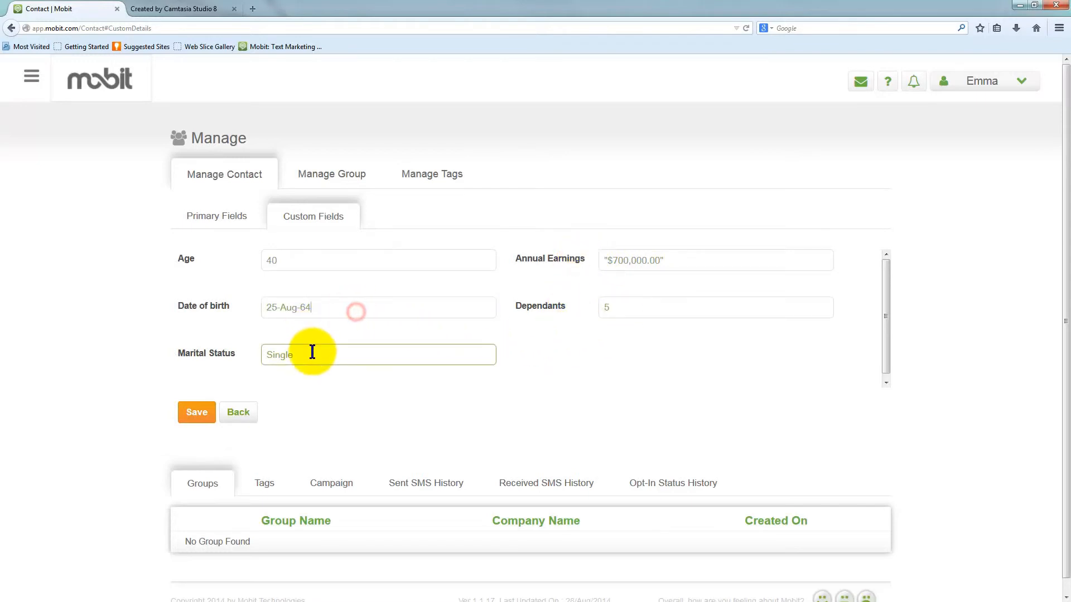
pyautogui.click(308, 417)
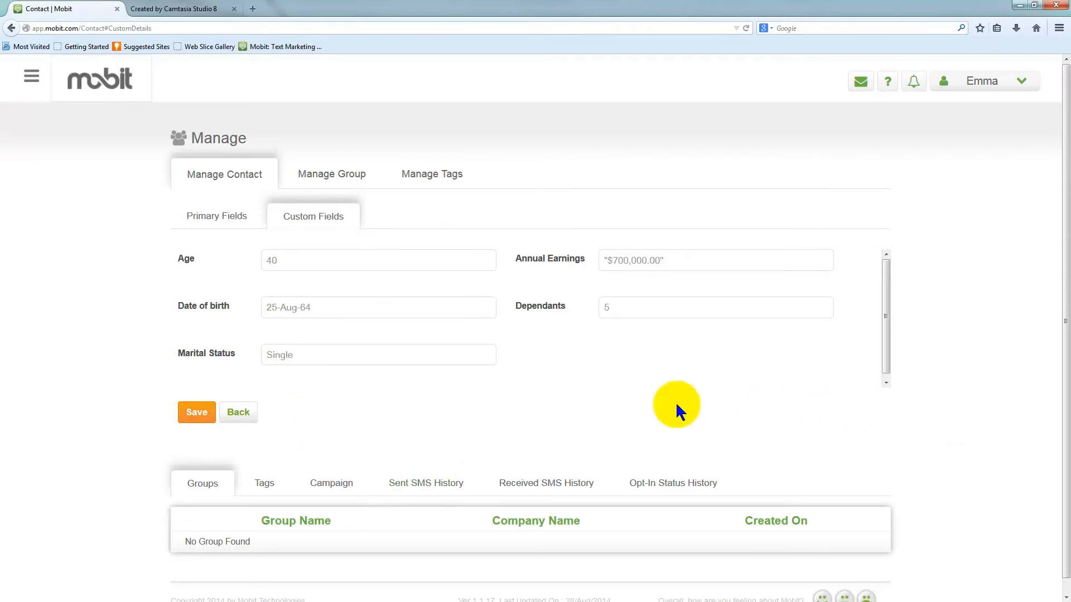
pyautogui.click(196, 412)
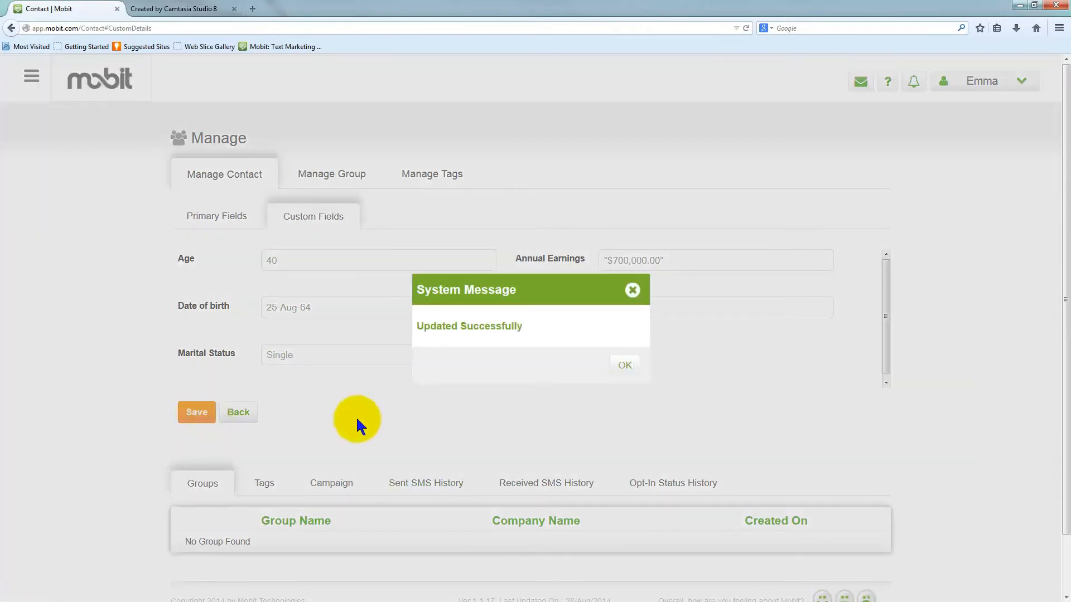
pyautogui.click(623, 365)
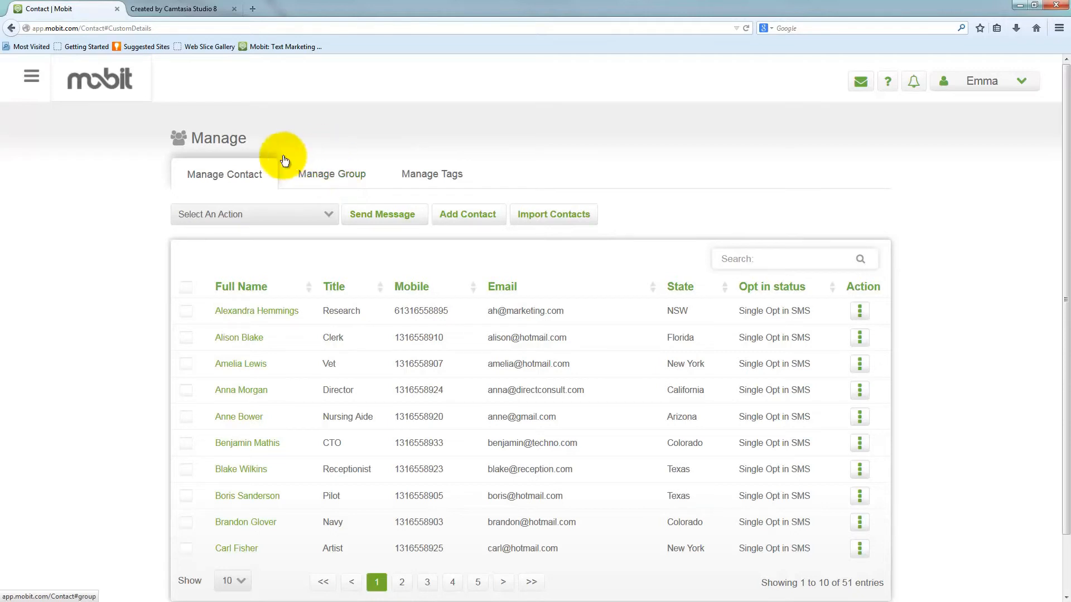
# Step: Assign the first four listed contacts plus the CTO and Receptionist contacts to the Investment Client group
pyautogui.click(185, 311)
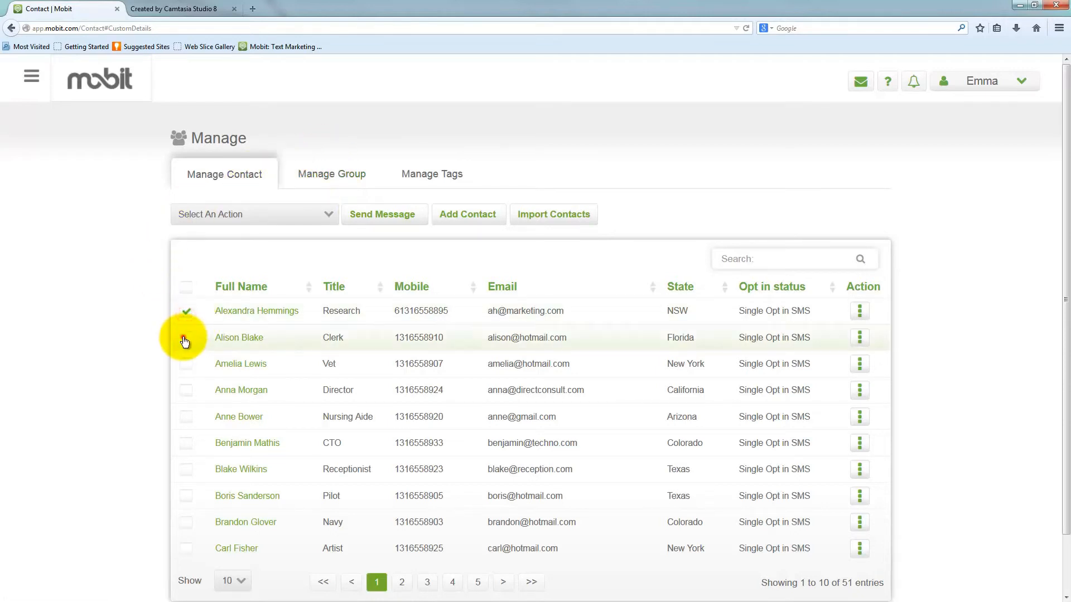
pyautogui.click(185, 337)
pyautogui.click(186, 363)
pyautogui.click(188, 390)
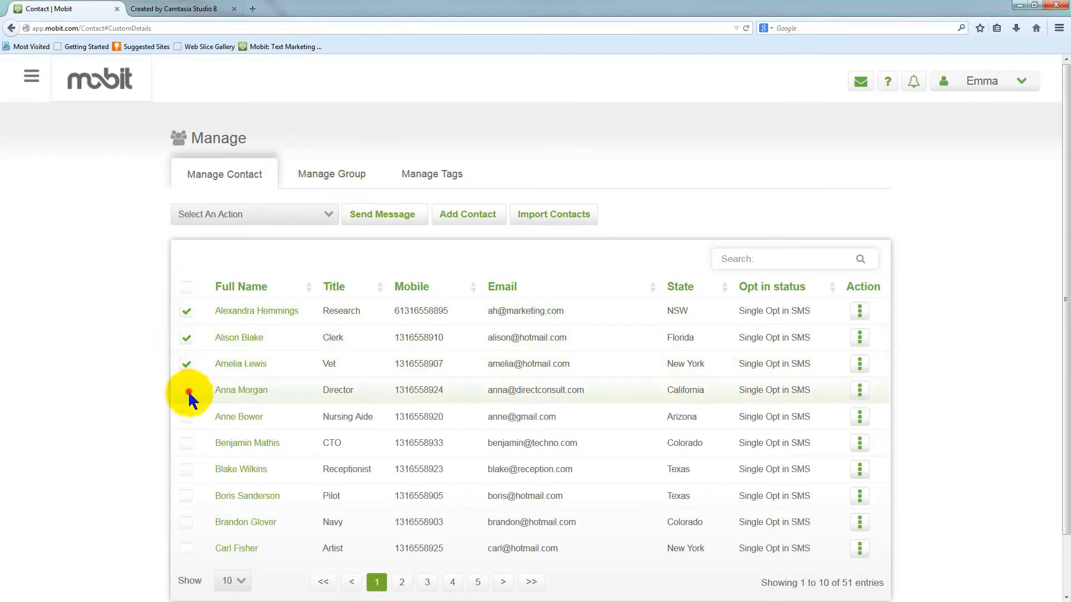
pyautogui.click(186, 467)
pyautogui.click(188, 444)
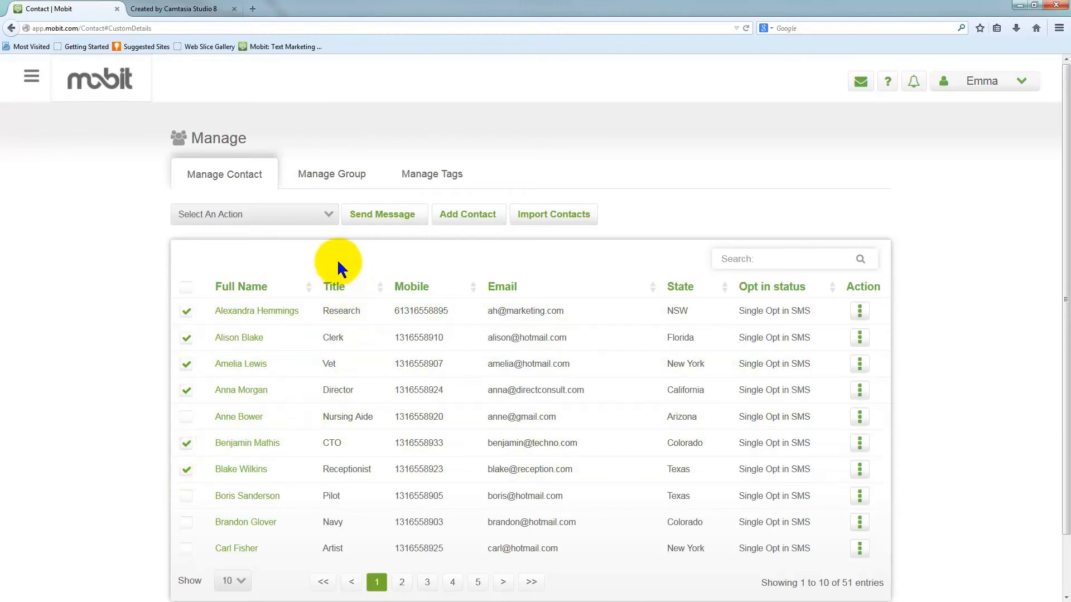
pyautogui.click(328, 217)
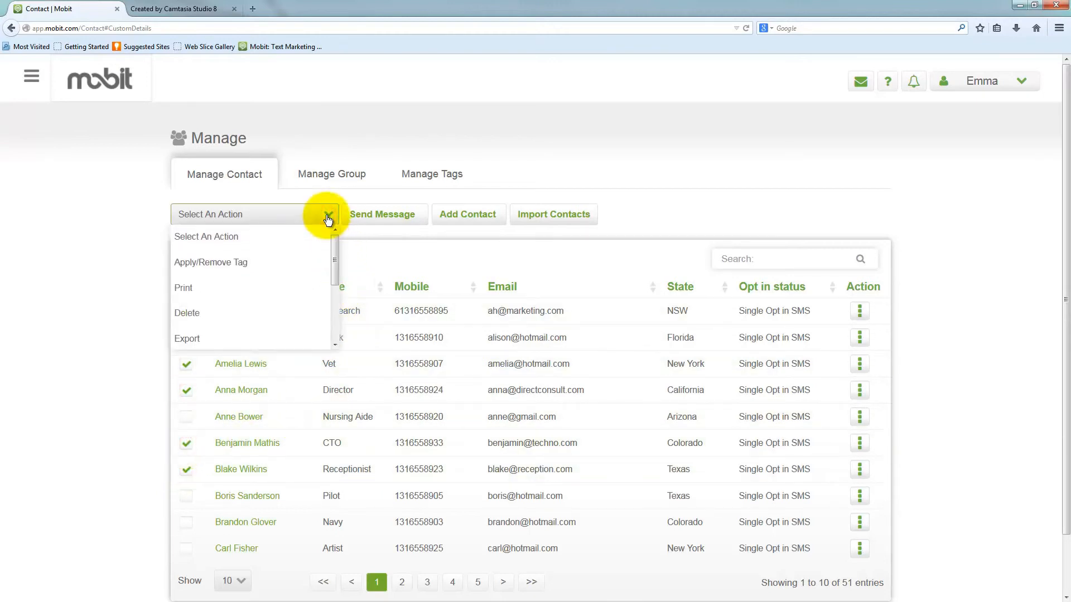
pyautogui.moveTo(334, 248); pyautogui.dragTo(307, 299)
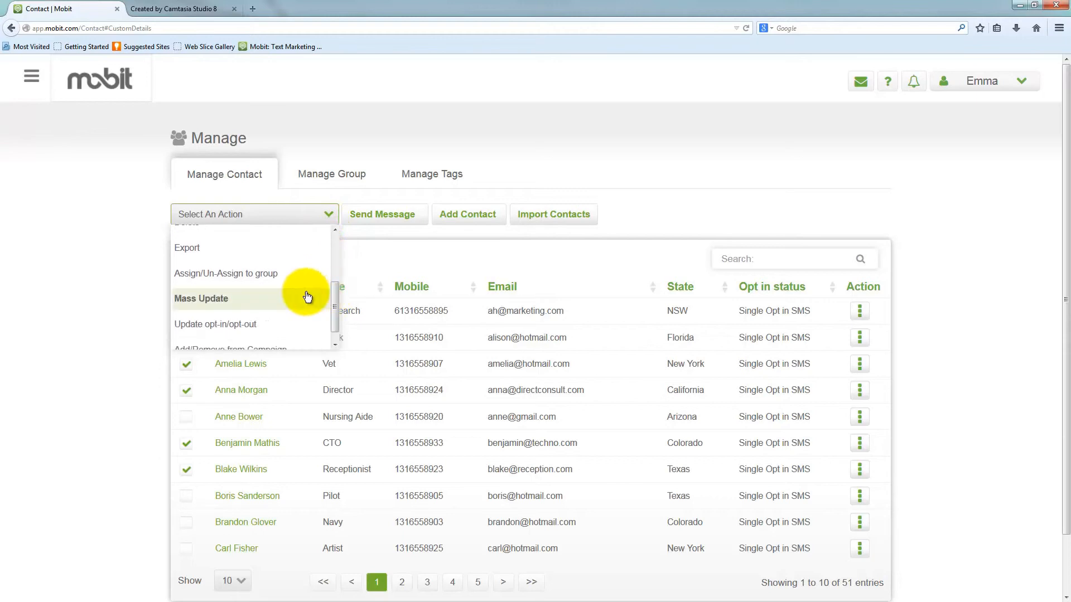
pyautogui.click(214, 276)
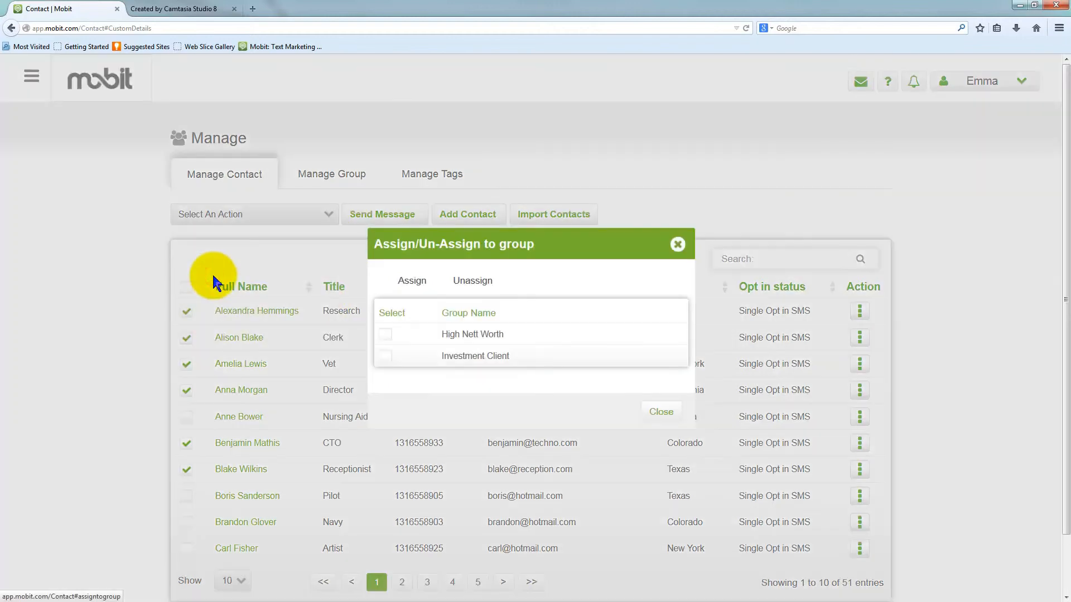
pyautogui.click(385, 358)
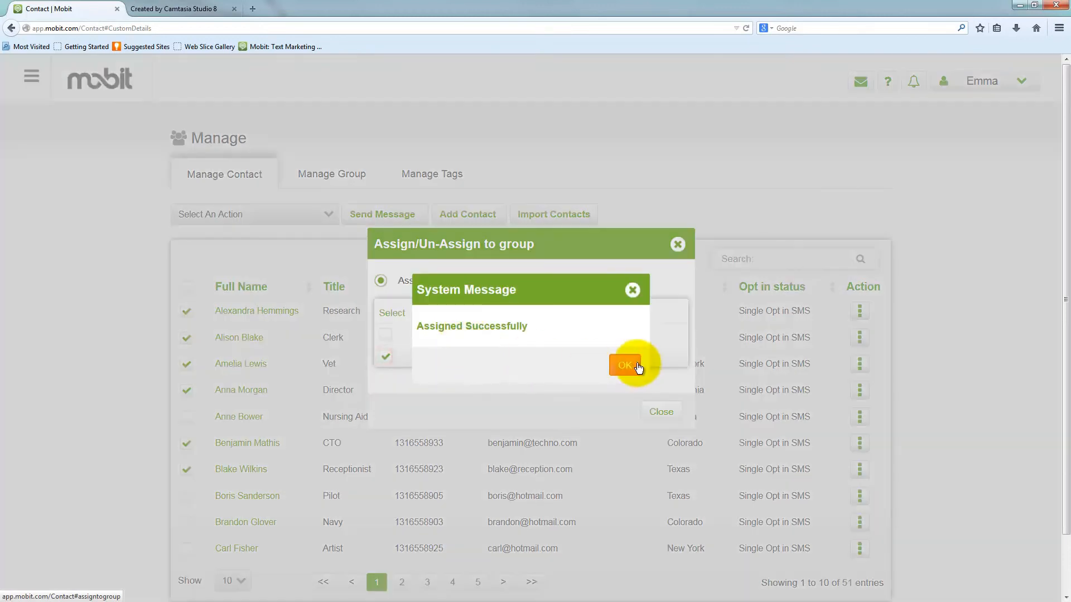
pyautogui.click(622, 363)
pyautogui.click(660, 413)
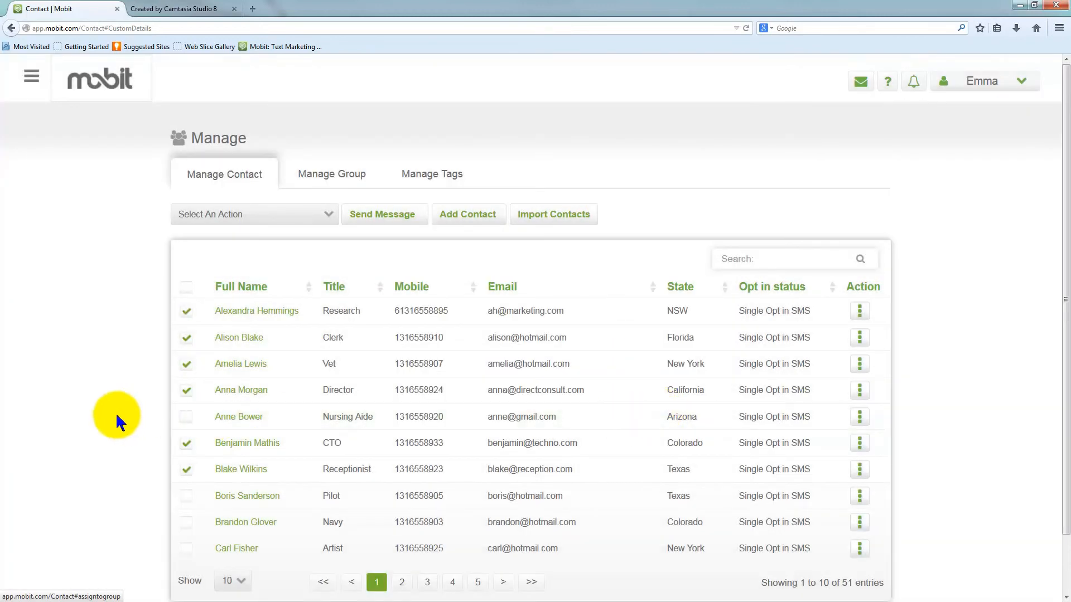
# Step: Open the list of contact groups and check the Investment Client group's active contacts
pyautogui.click(333, 177)
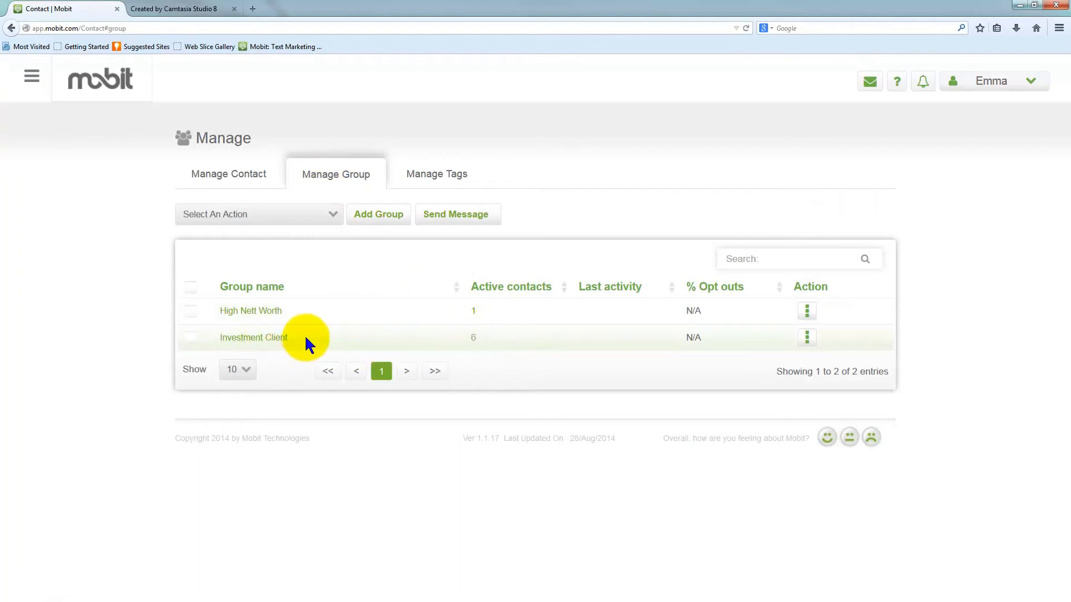
pyautogui.moveTo(304, 339); pyautogui.dragTo(218, 341)
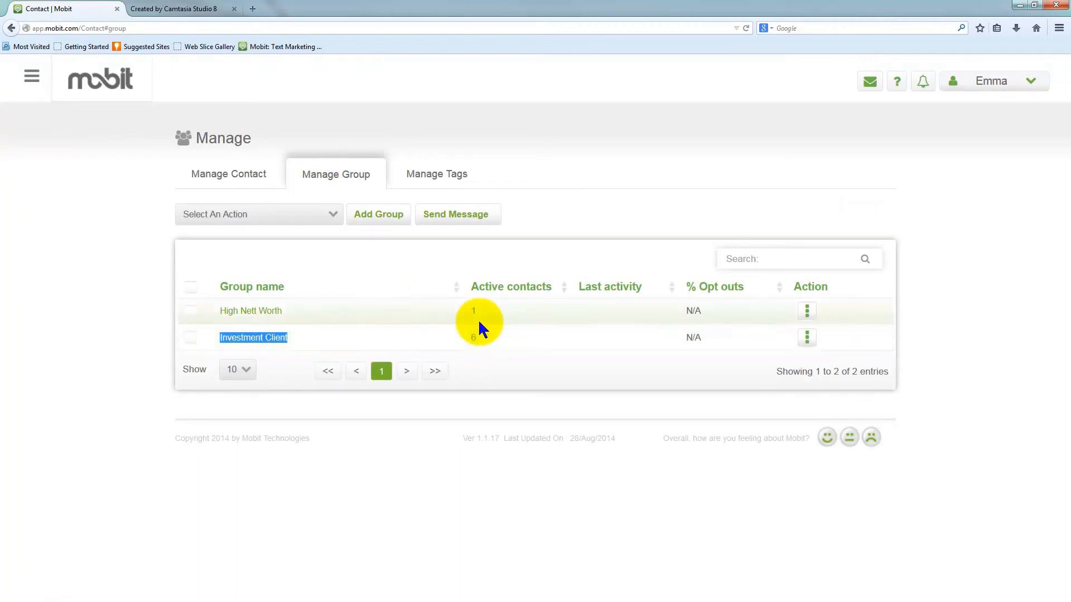
# Step: Open the Investment Client group's active contacts and remove all of its members from the group
pyautogui.click(507, 339)
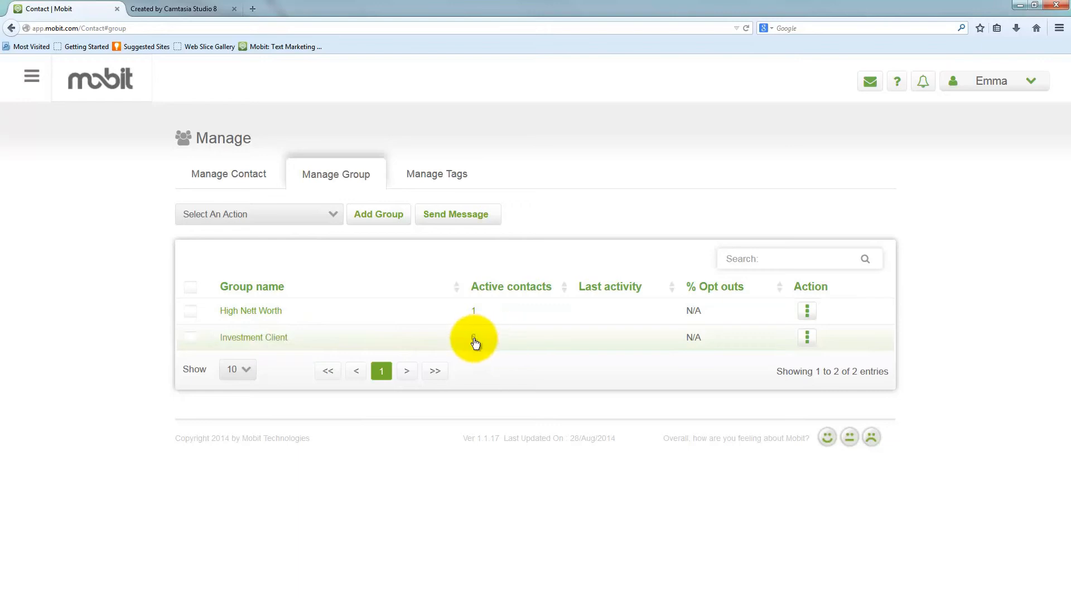
pyautogui.click(474, 340)
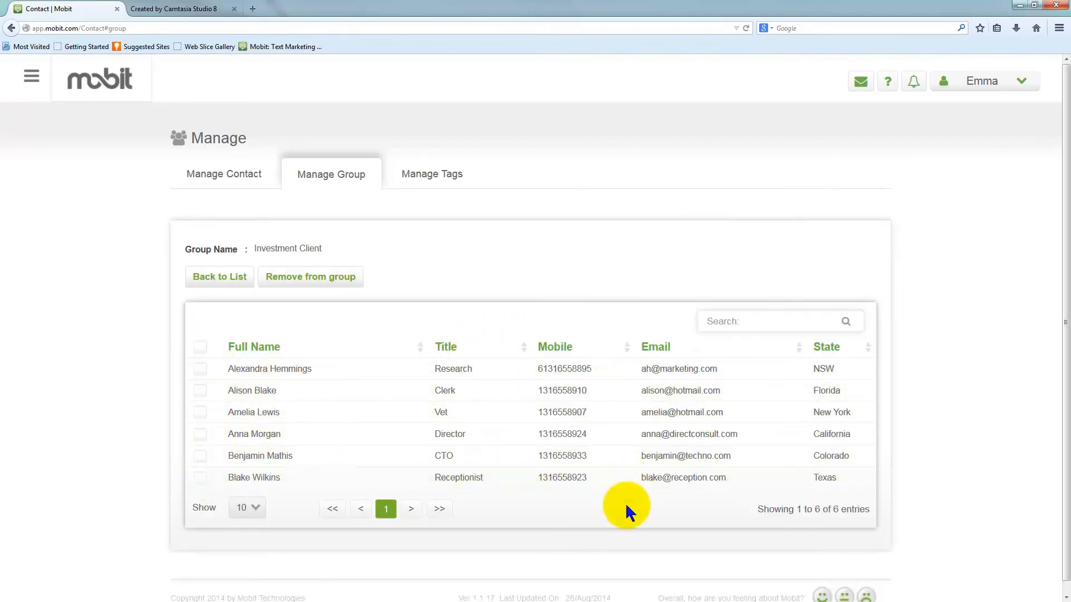
pyautogui.click(200, 478)
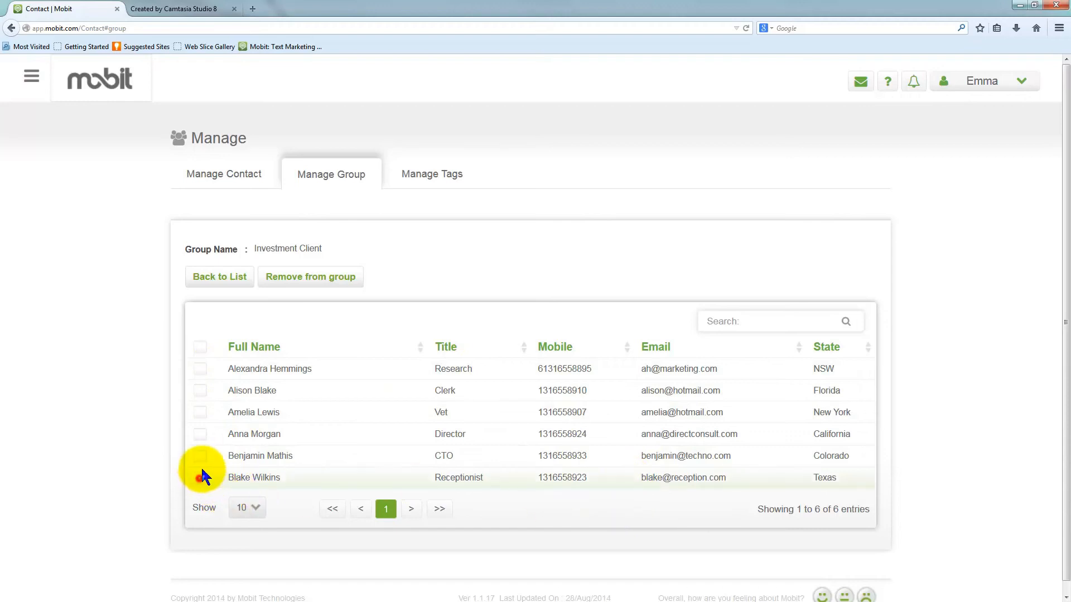
pyautogui.click(201, 456)
pyautogui.click(201, 434)
pyautogui.click(201, 413)
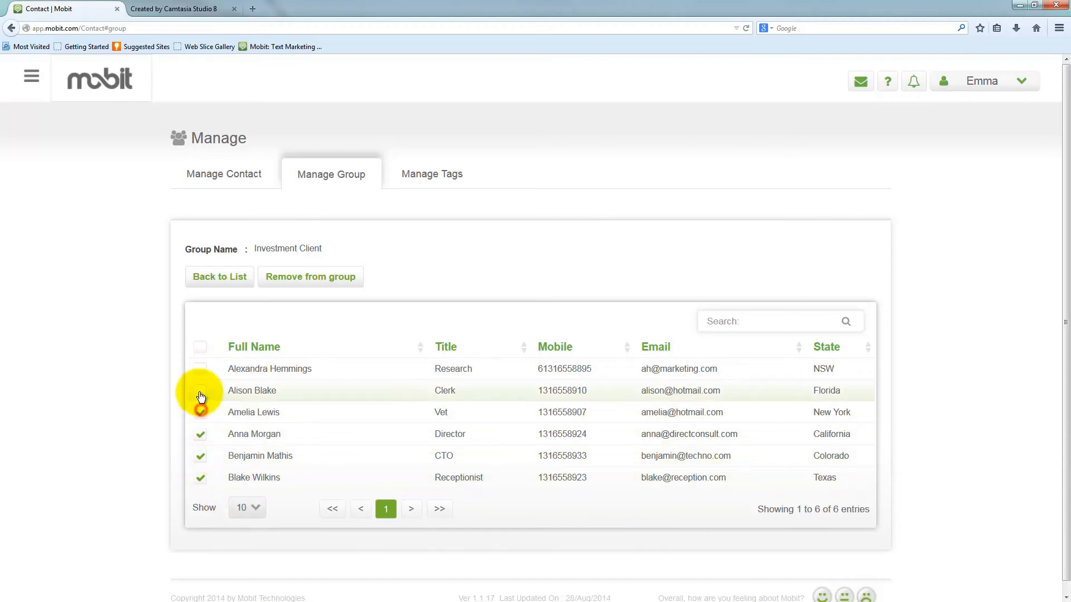
pyautogui.click(201, 370)
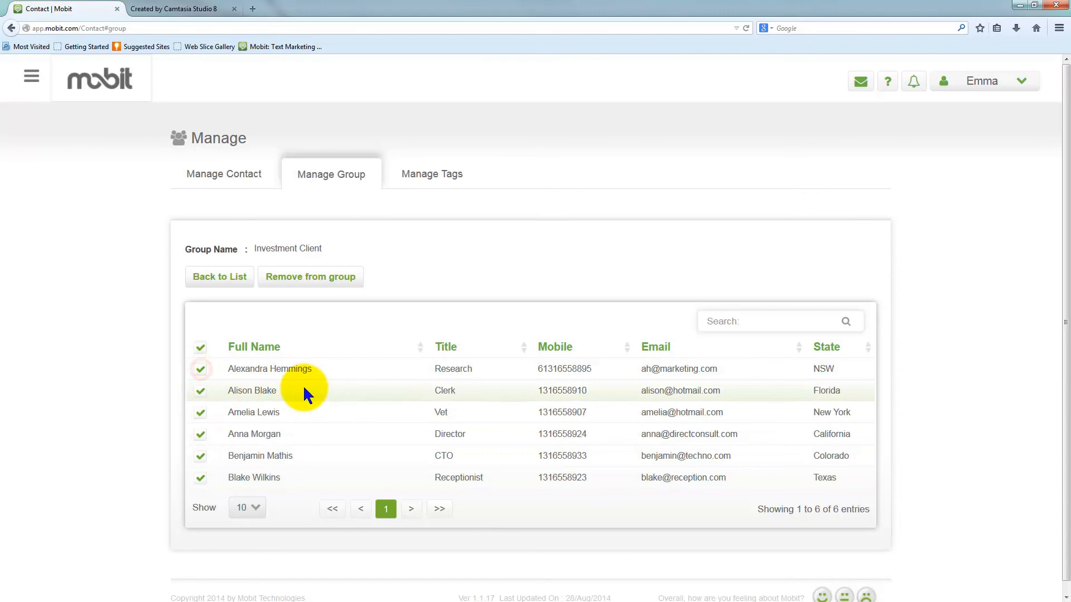
pyautogui.click(308, 281)
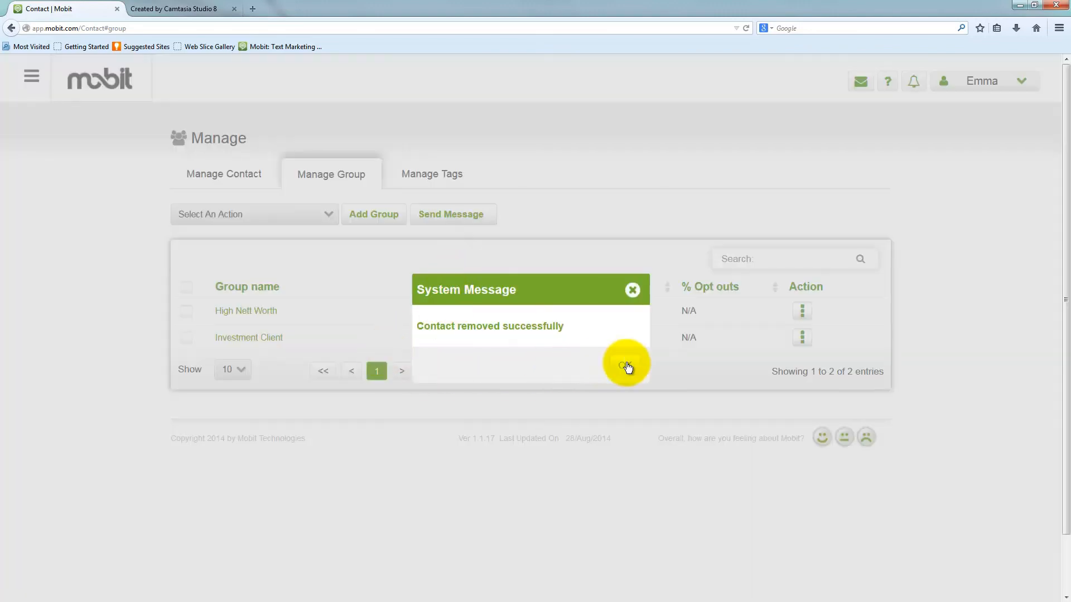
pyautogui.click(625, 365)
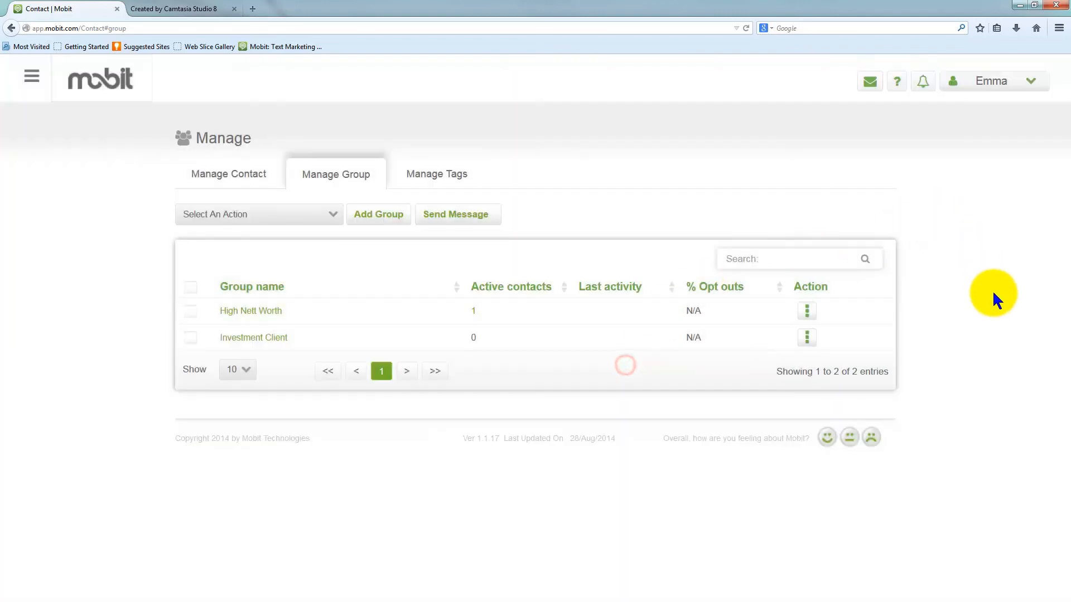